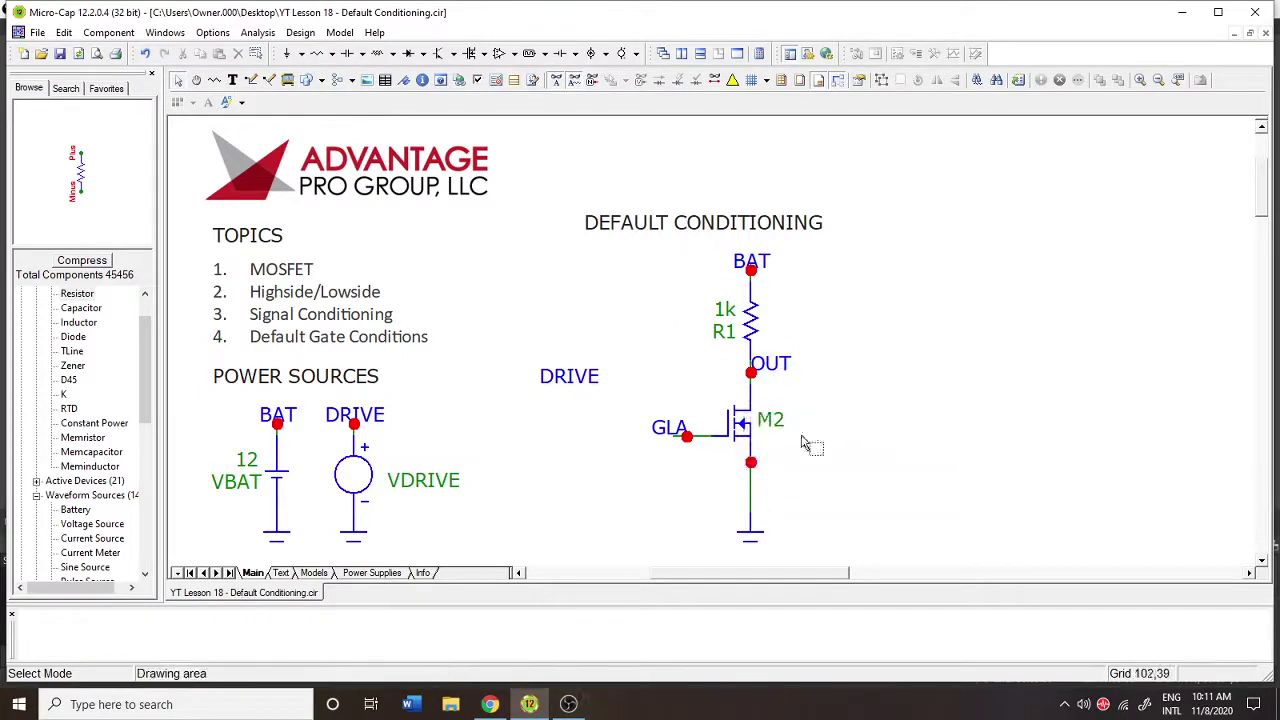
# Inspect MOSFET M2, the 1k load R1, the 12 V VBAT battery and the GLA gate node.
pyautogui.click(737, 432)
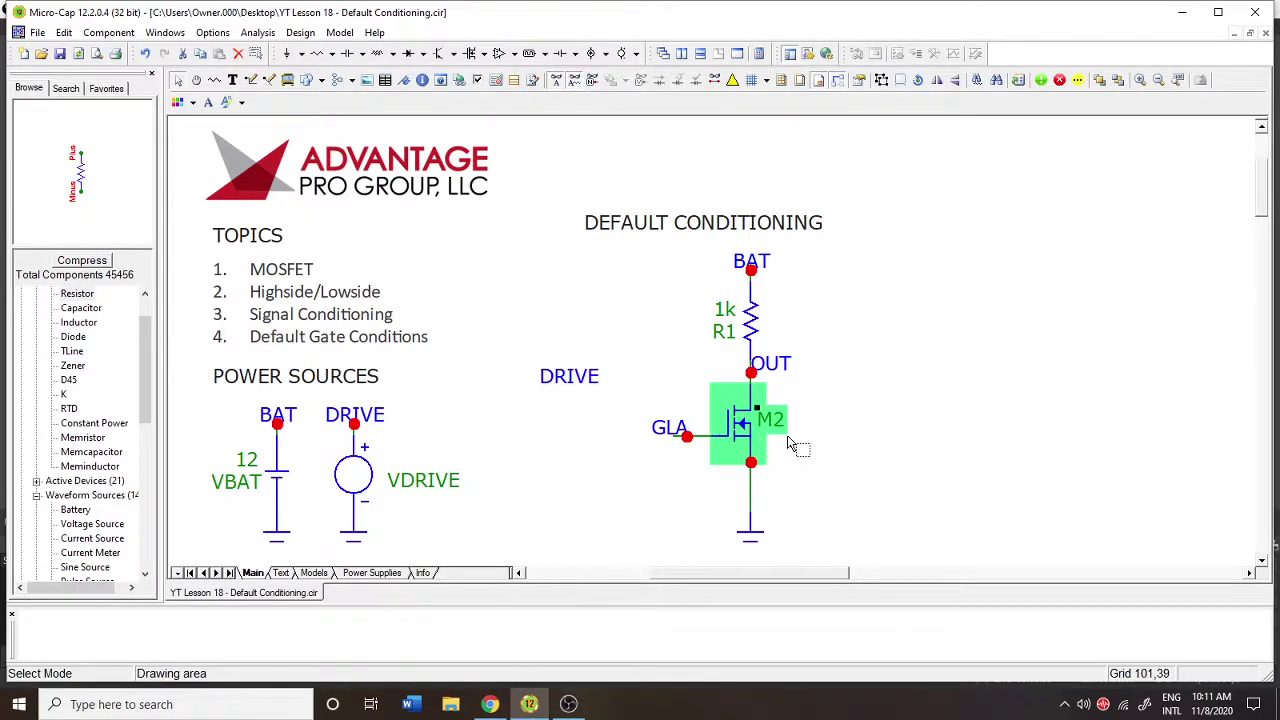
pyautogui.click(758, 320)
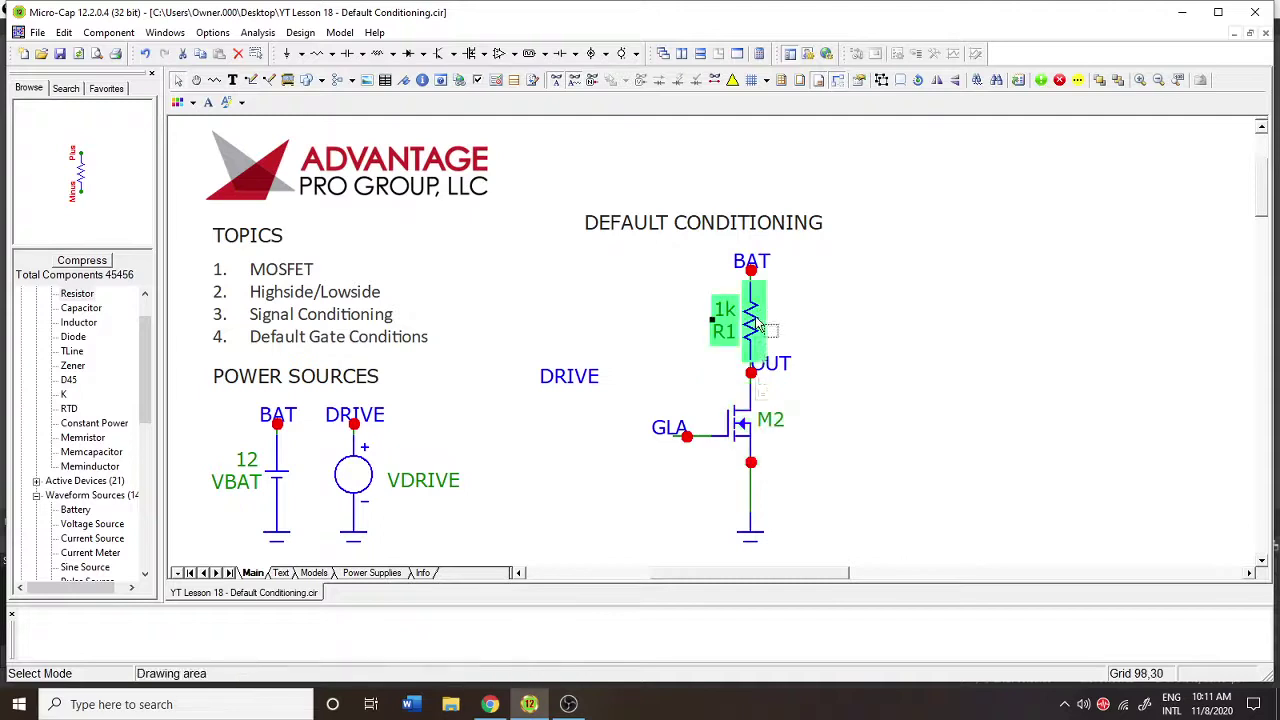
pyautogui.click(284, 483)
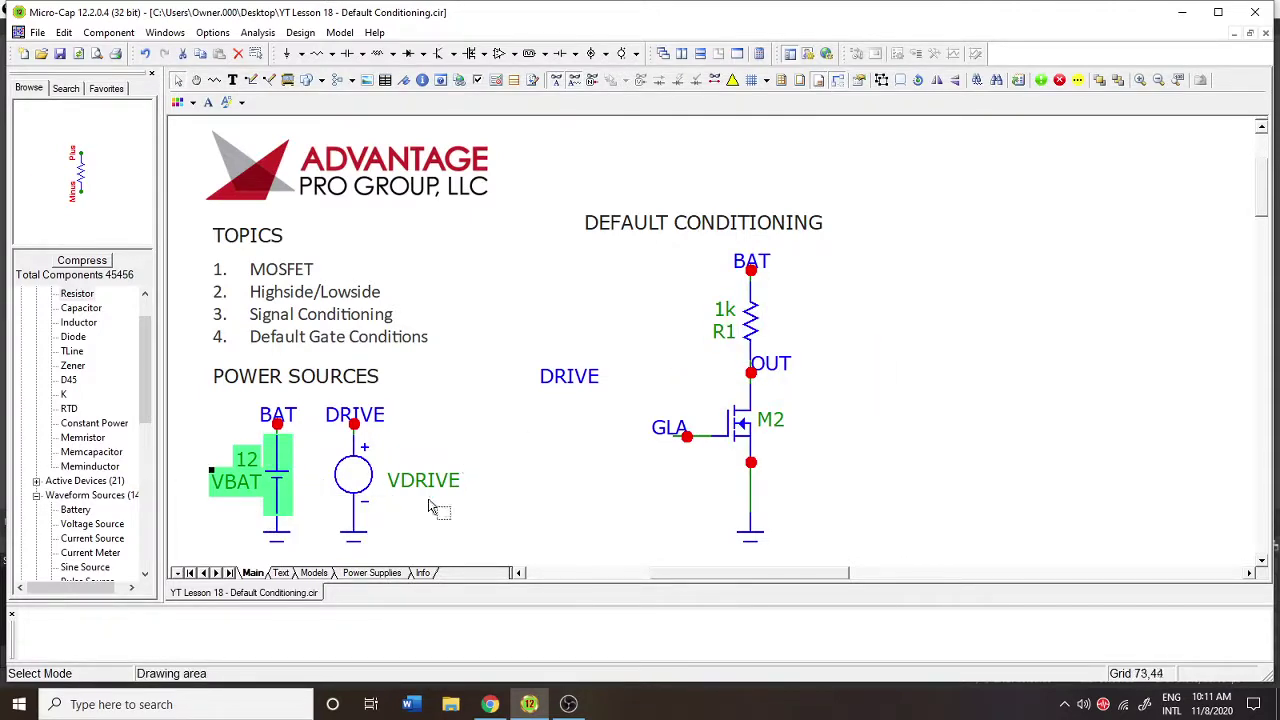
pyautogui.click(675, 432)
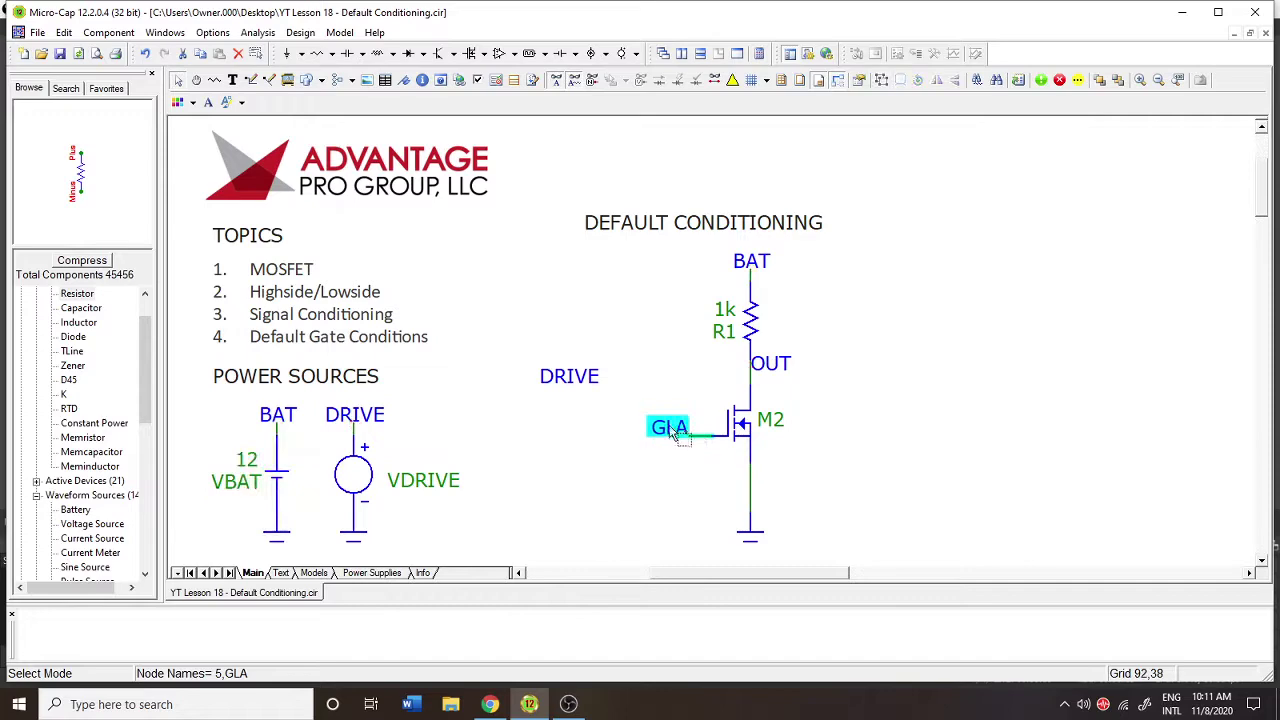
pyautogui.click(663, 486)
# Attempt a transient run and dismiss the 'Matrix is singular' error.
pyautogui.click(257, 32)
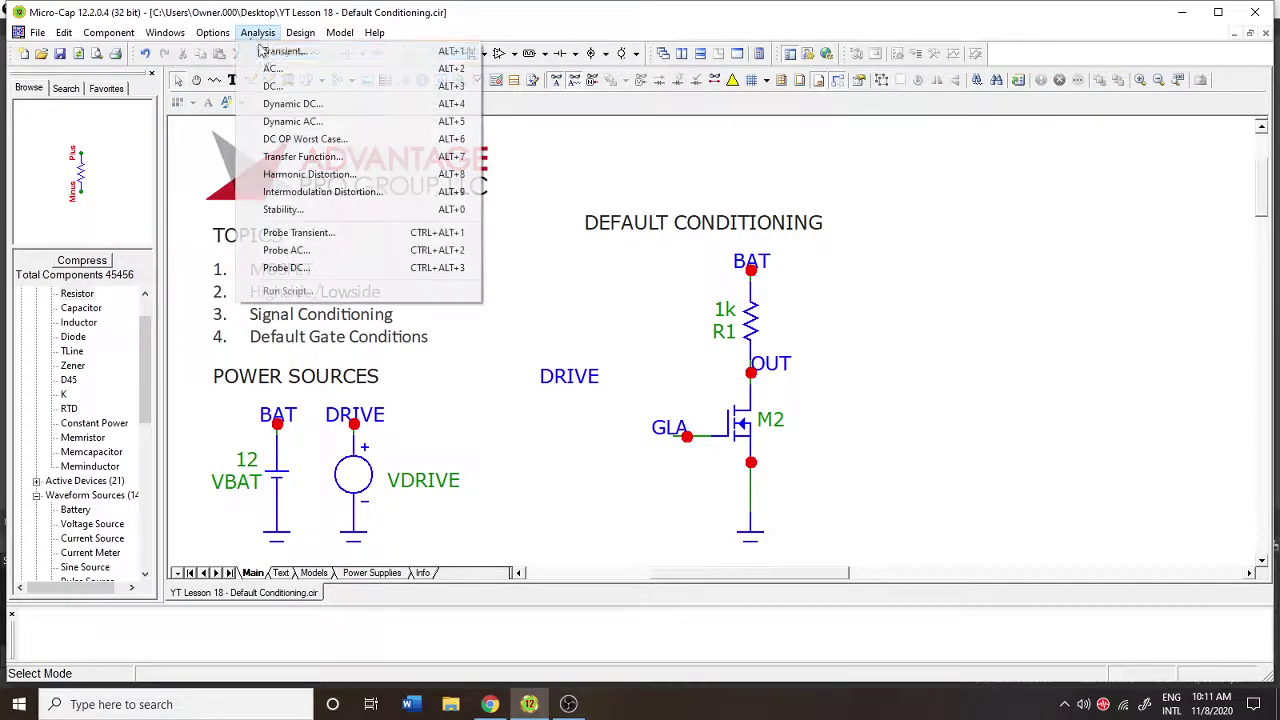
pyautogui.click(266, 53)
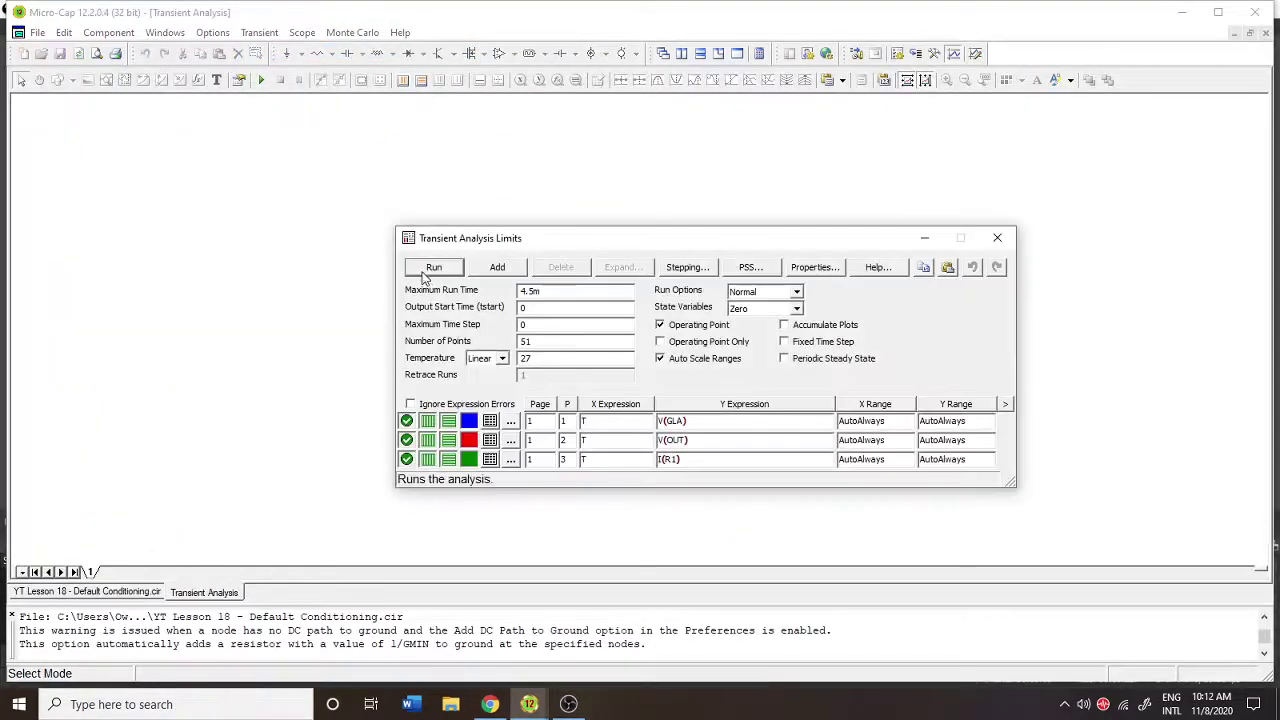
pyautogui.click(418, 267)
pyautogui.click(604, 379)
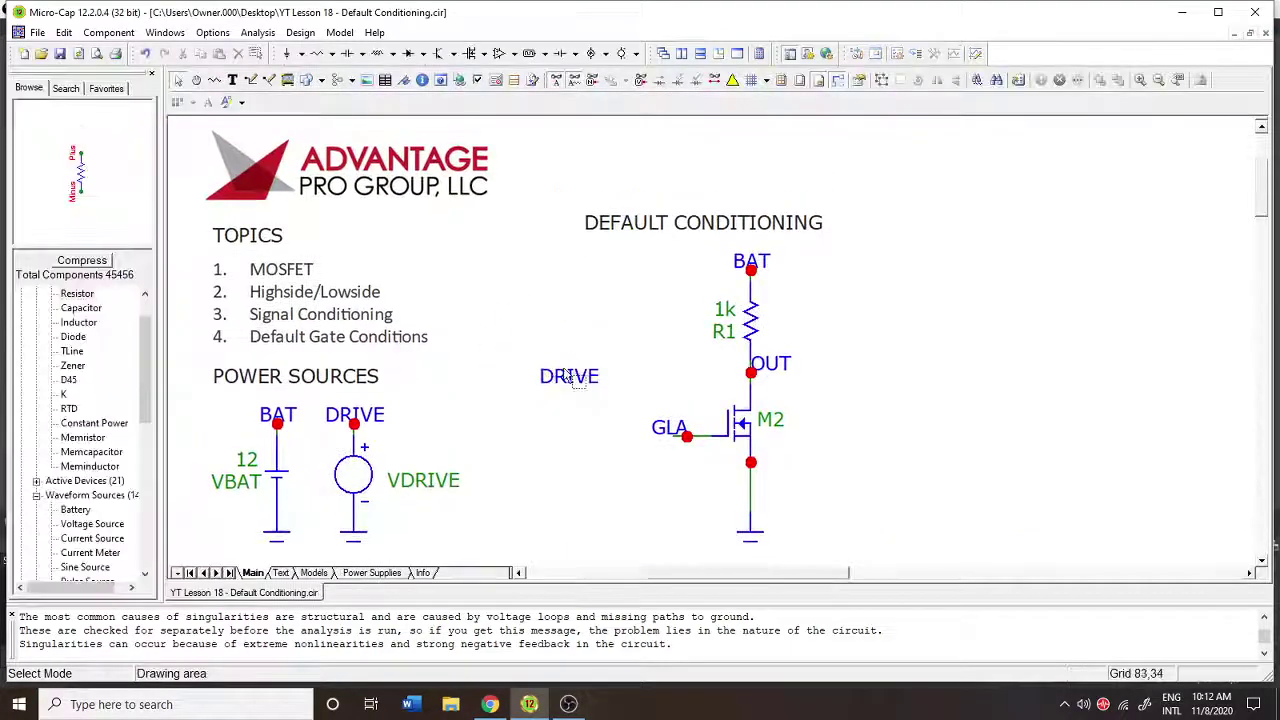
# Attach the DRIVE label onto the MOSFET's GLA gate node.
pyautogui.moveTo(566, 376); pyautogui.dragTo(645, 428)
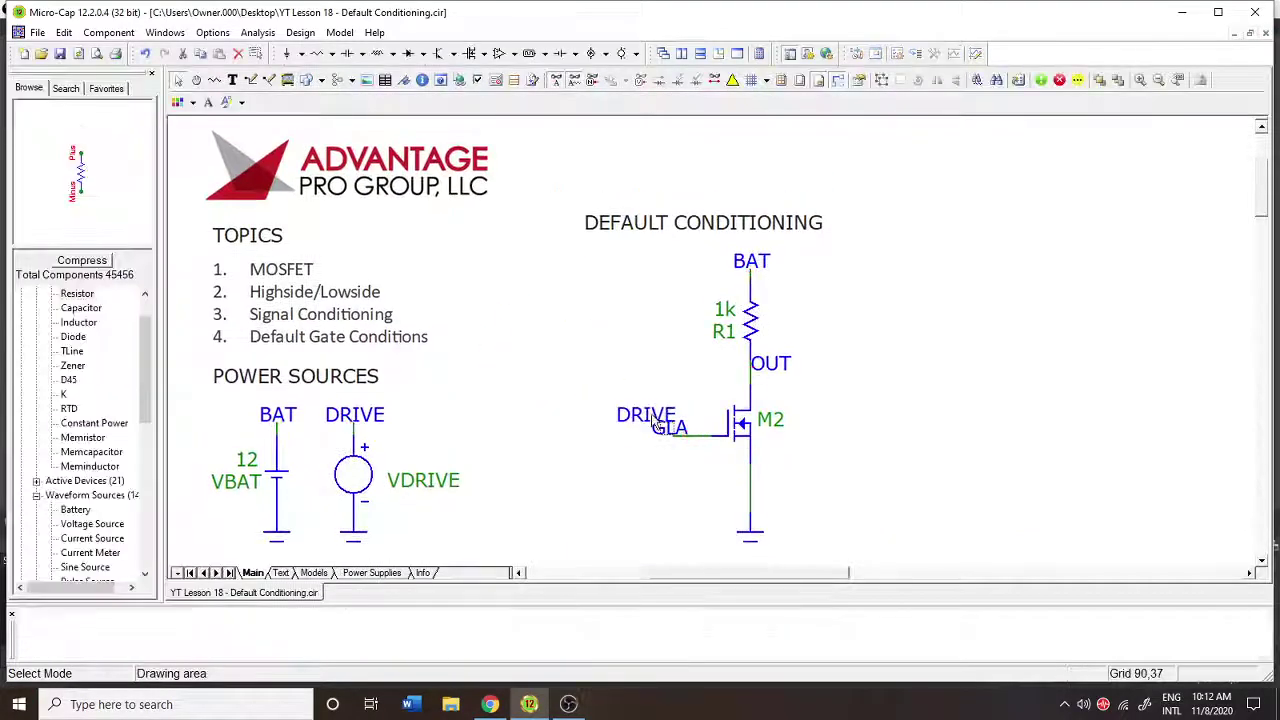
pyautogui.click(258, 32)
pyautogui.click(255, 49)
# Run the transient, zoom on the turn-off edge near 0.5 ms, then rerun for full V(GLA), V(OUT), I(R1) plots.
pyautogui.click(430, 267)
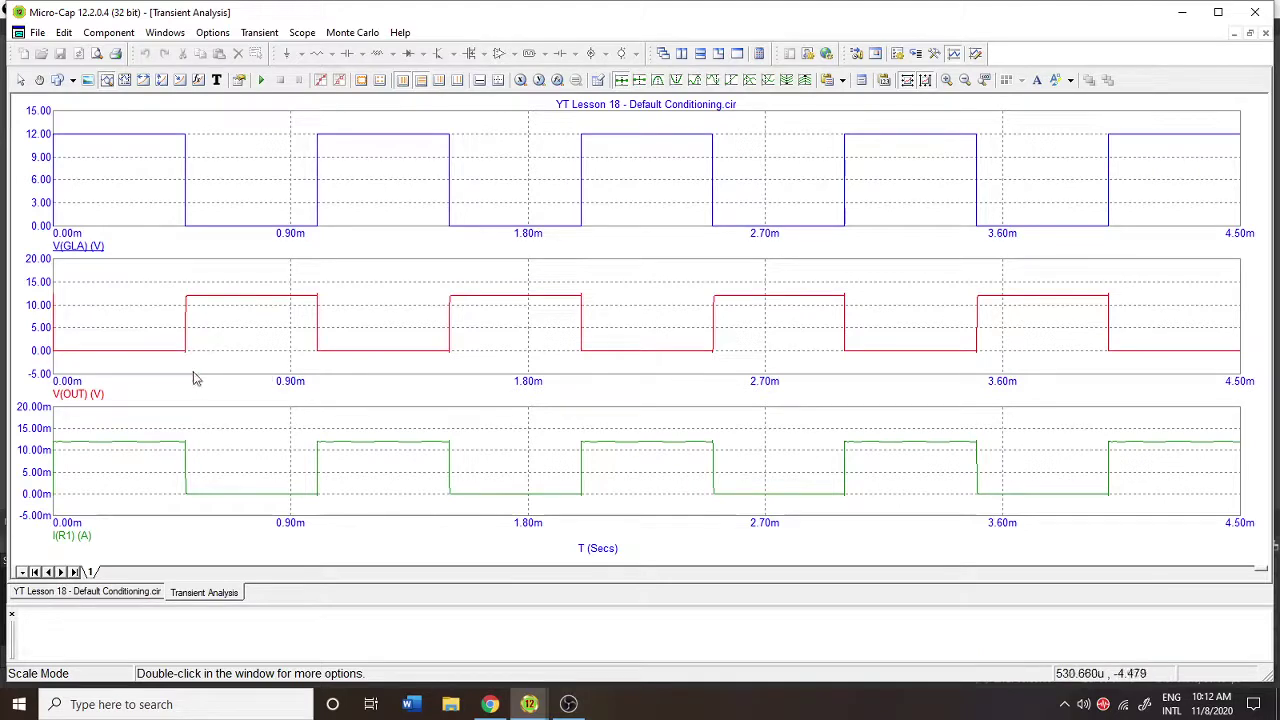
pyautogui.moveTo(196, 377); pyautogui.dragTo(175, 281)
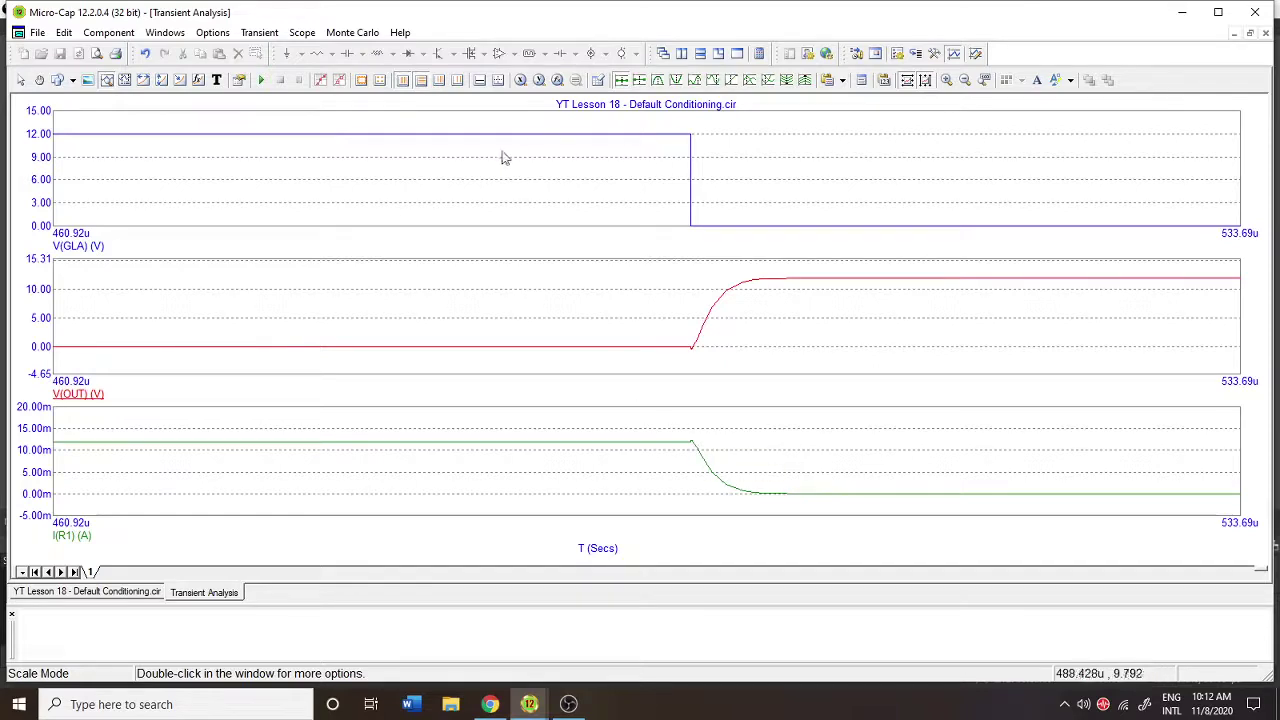
pyautogui.click(261, 80)
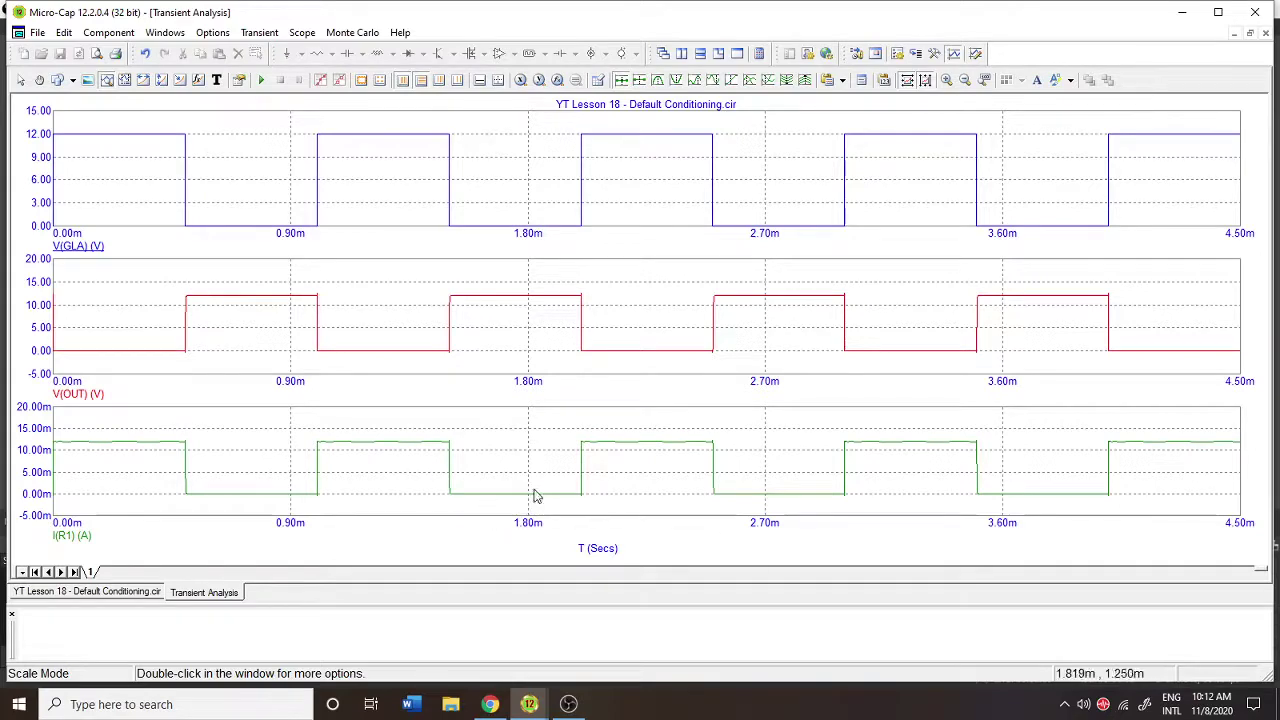
# Close the waveform window and move the DRIVE label off the GLA gate node.
pyautogui.click(1265, 33)
pyautogui.click(650, 427)
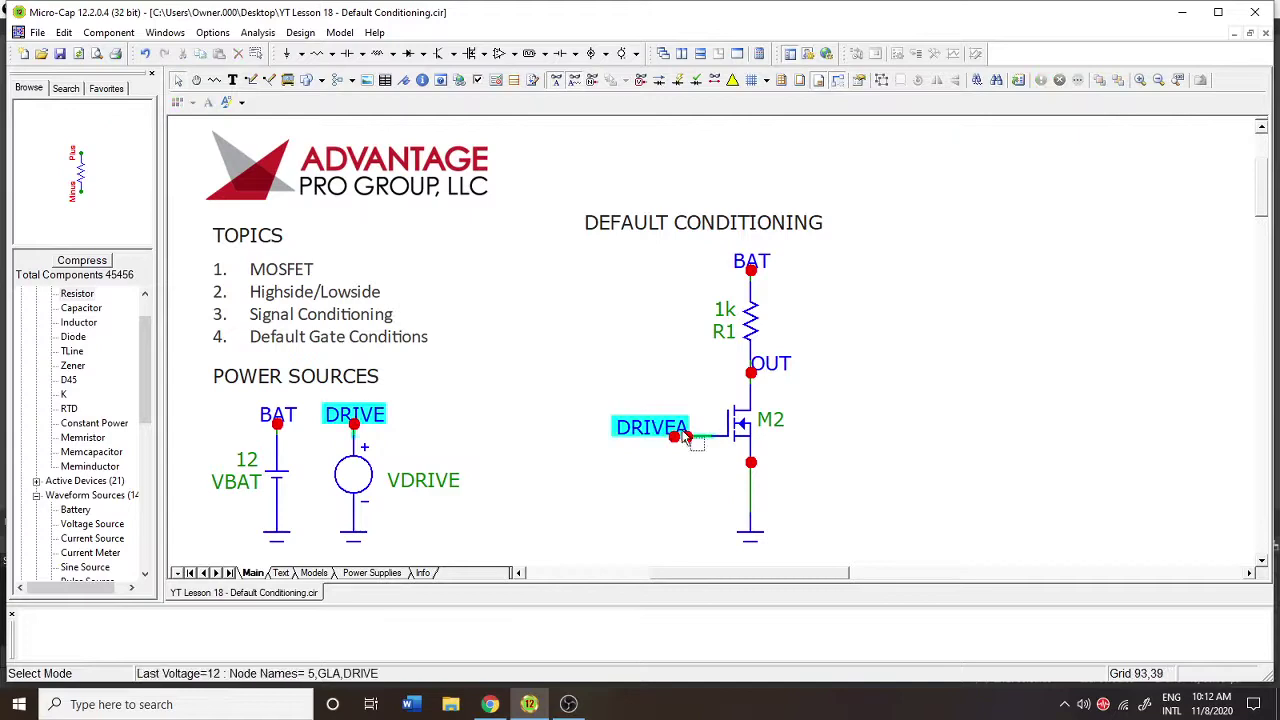
pyautogui.moveTo(650, 427); pyautogui.dragTo(550, 375)
pyautogui.click(662, 466)
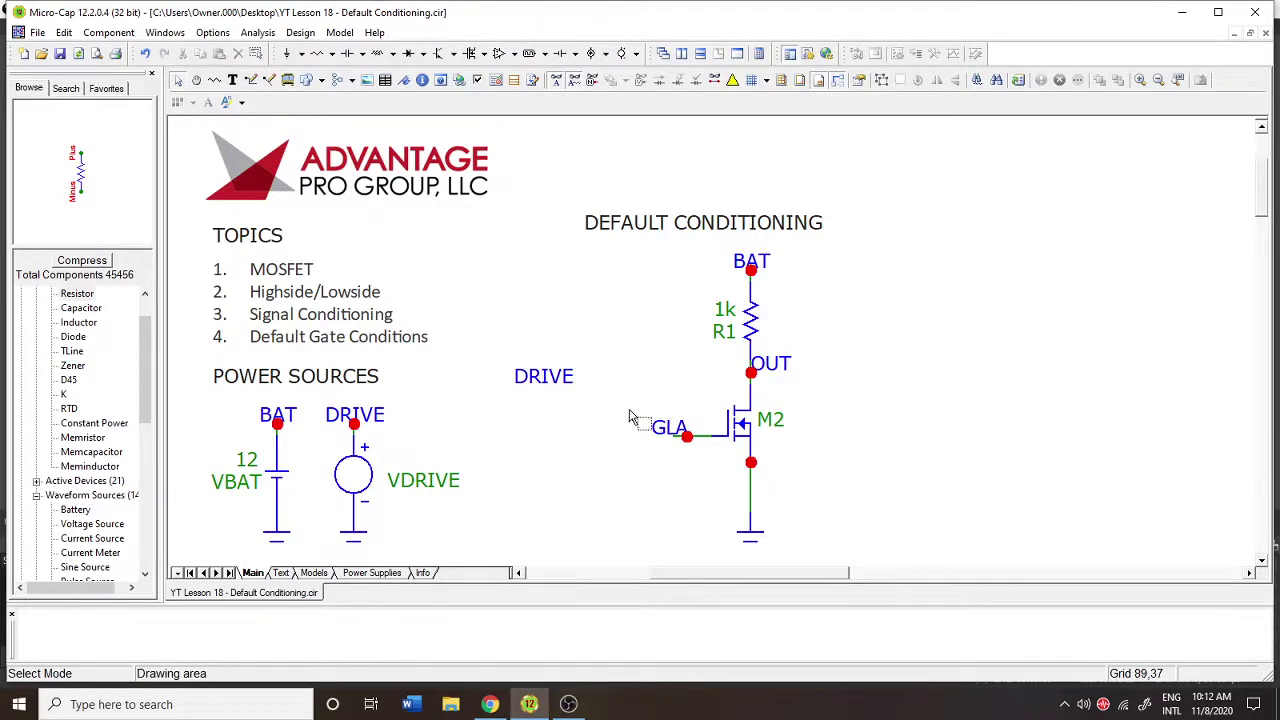
pyautogui.moveTo(767, 464)
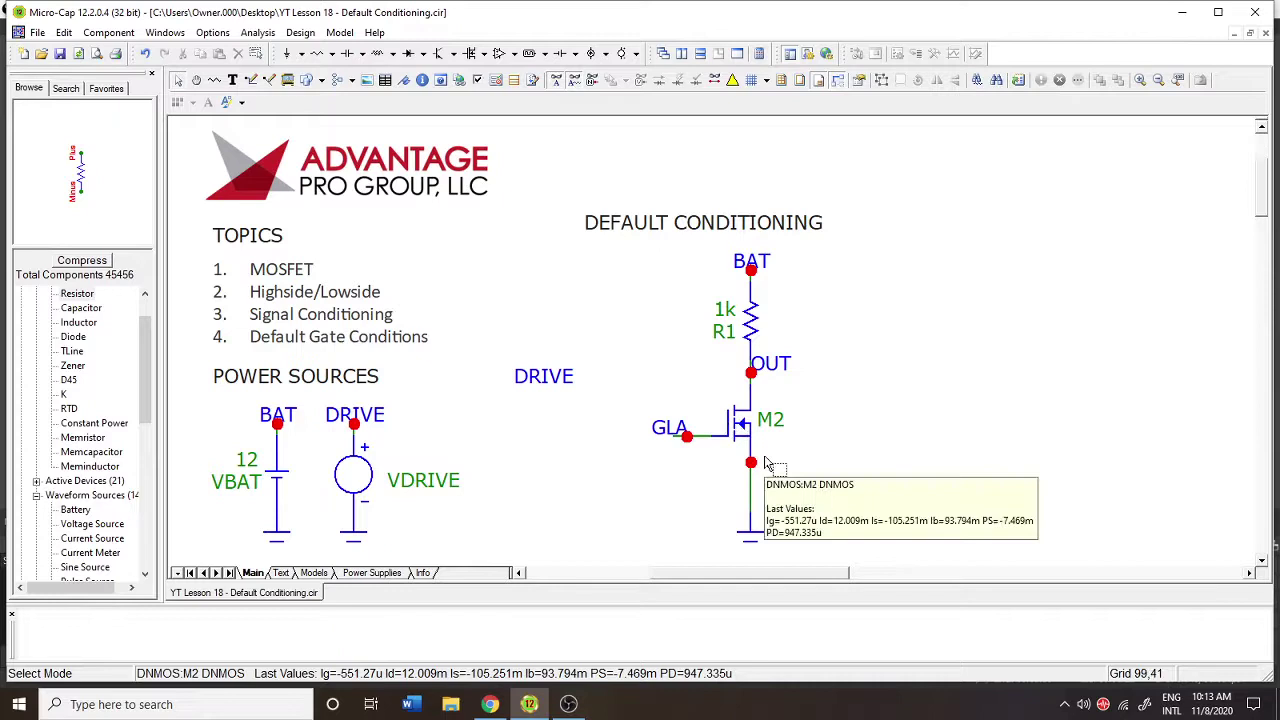
# Place a 10k resistor R2, ground its bottom and wire its top to the MOSFET gate.
pyautogui.click(316, 53)
pyautogui.click(610, 434)
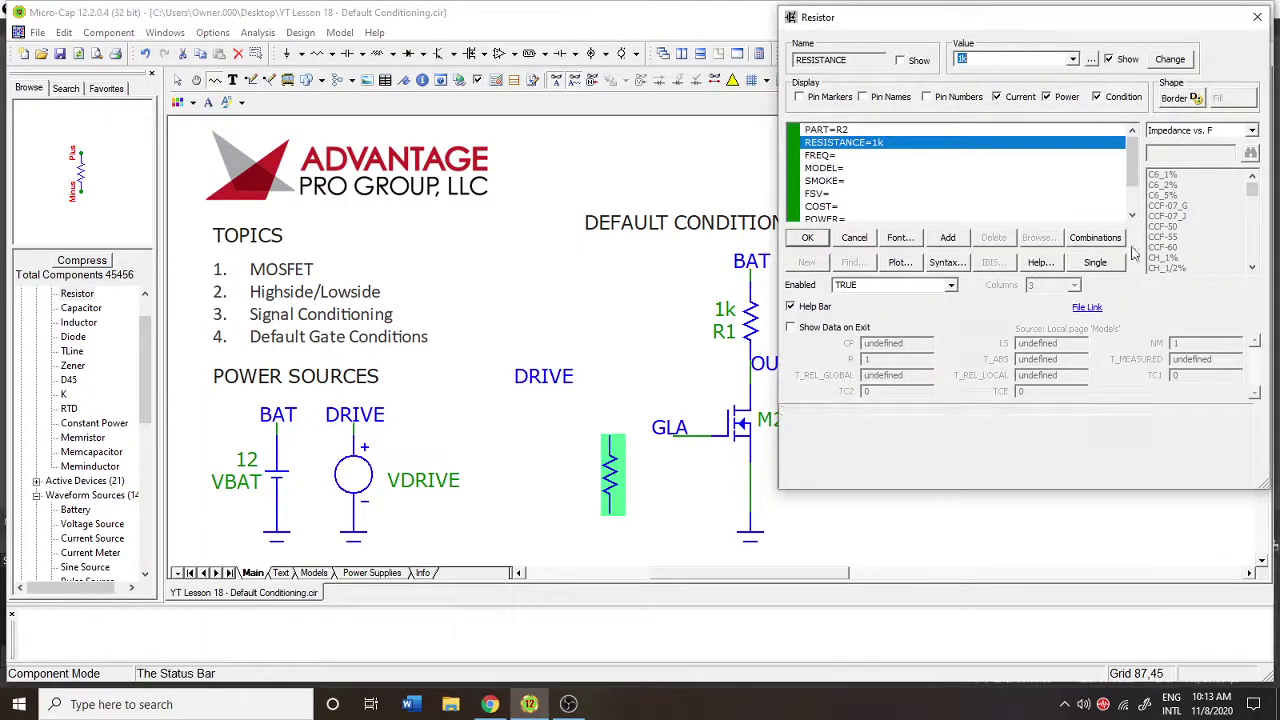
pyautogui.click(973, 58)
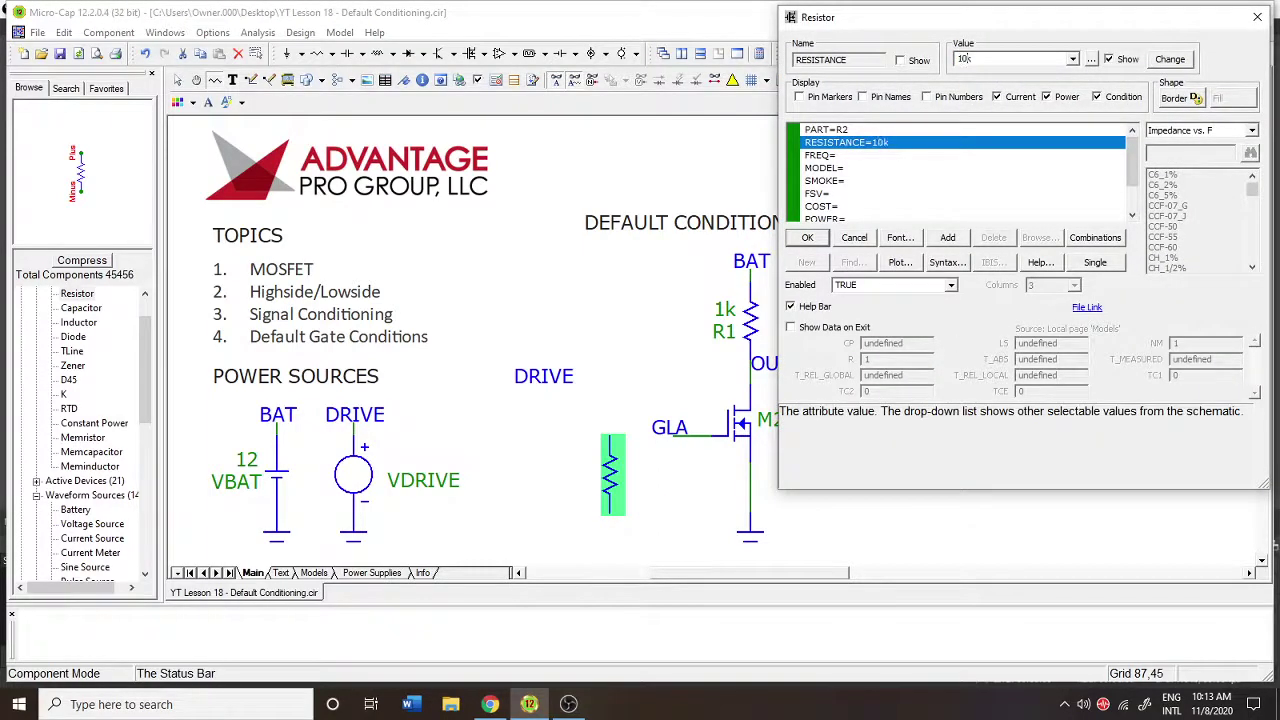
pyautogui.write('0')
pyautogui.click(807, 237)
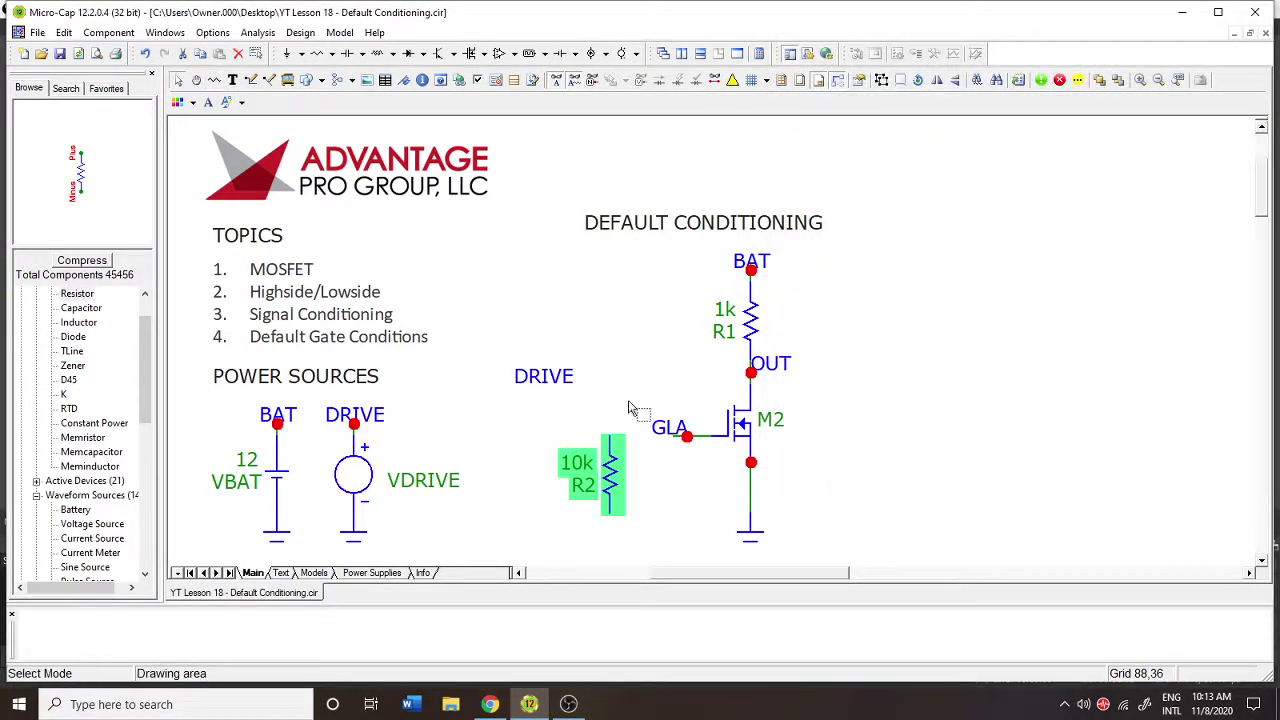
pyautogui.moveTo(752, 536); pyautogui.dragTo(612, 540)
pyautogui.moveTo(670, 430); pyautogui.dragTo(611, 437)
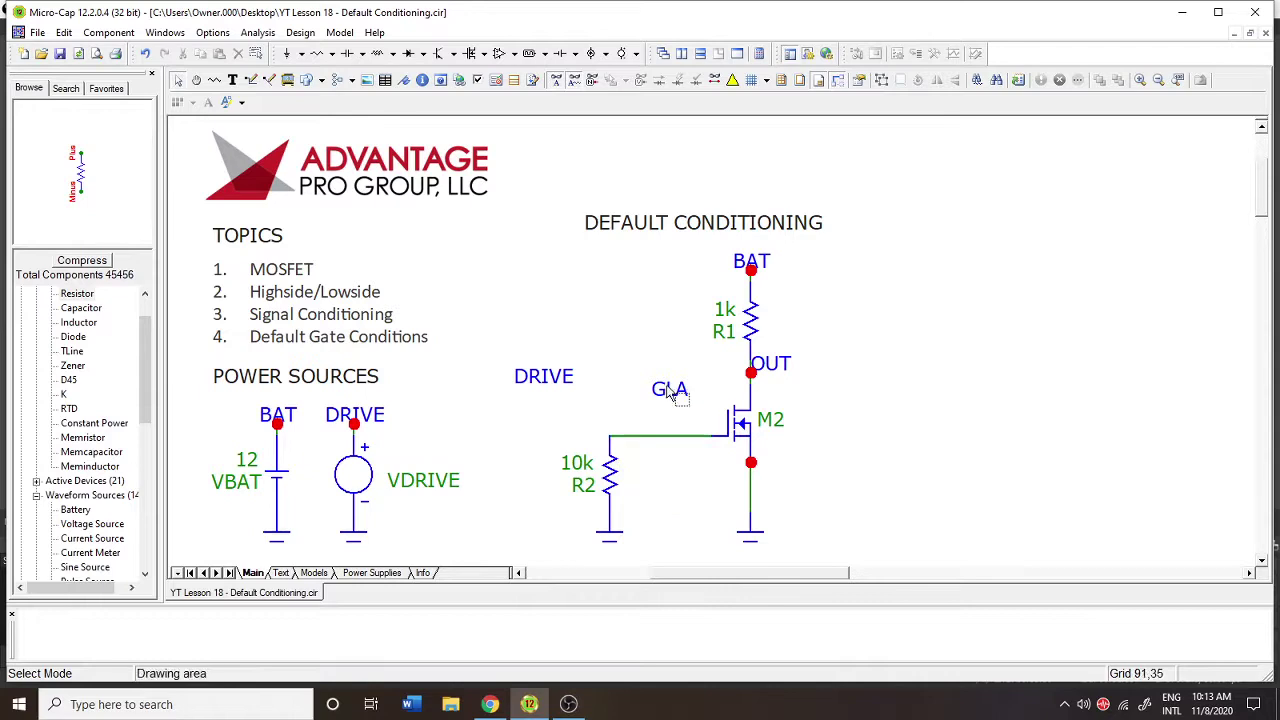
# Put the GLA label back on the gate wire and check MOSFET M2's values.
pyautogui.moveTo(678, 400); pyautogui.dragTo(688, 428)
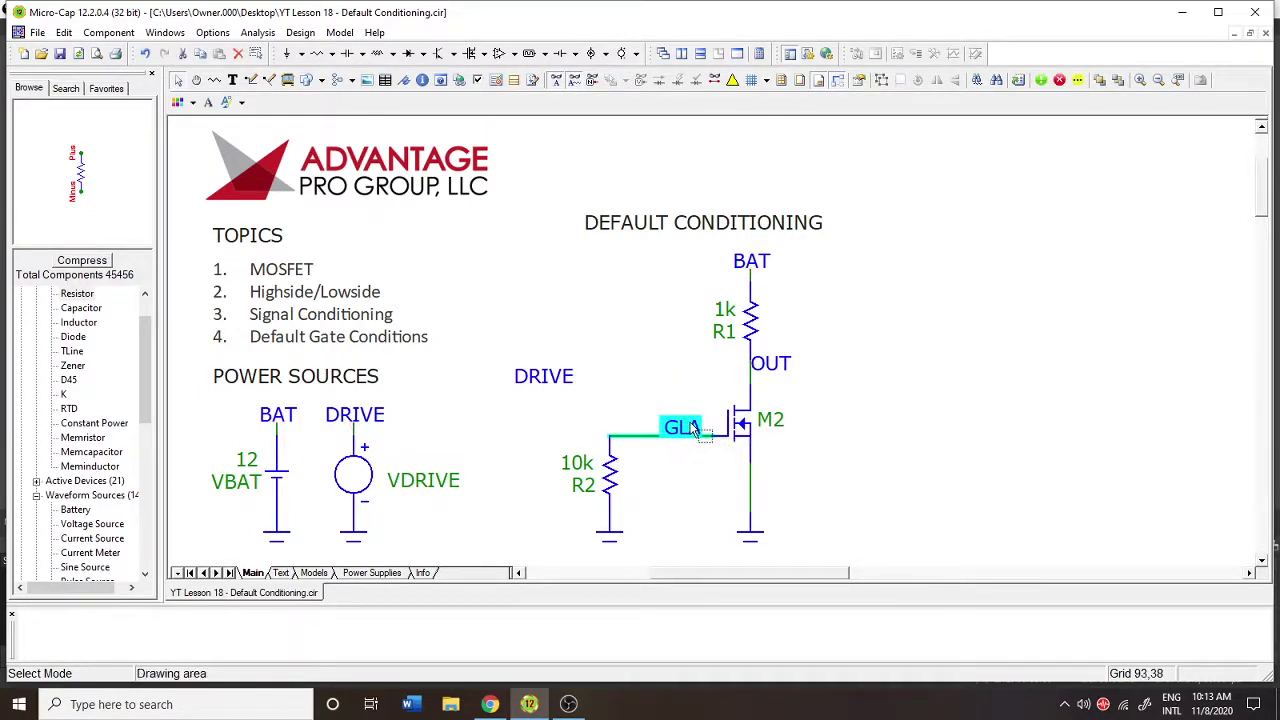
pyautogui.moveTo(605, 522); pyautogui.dragTo(605, 522)
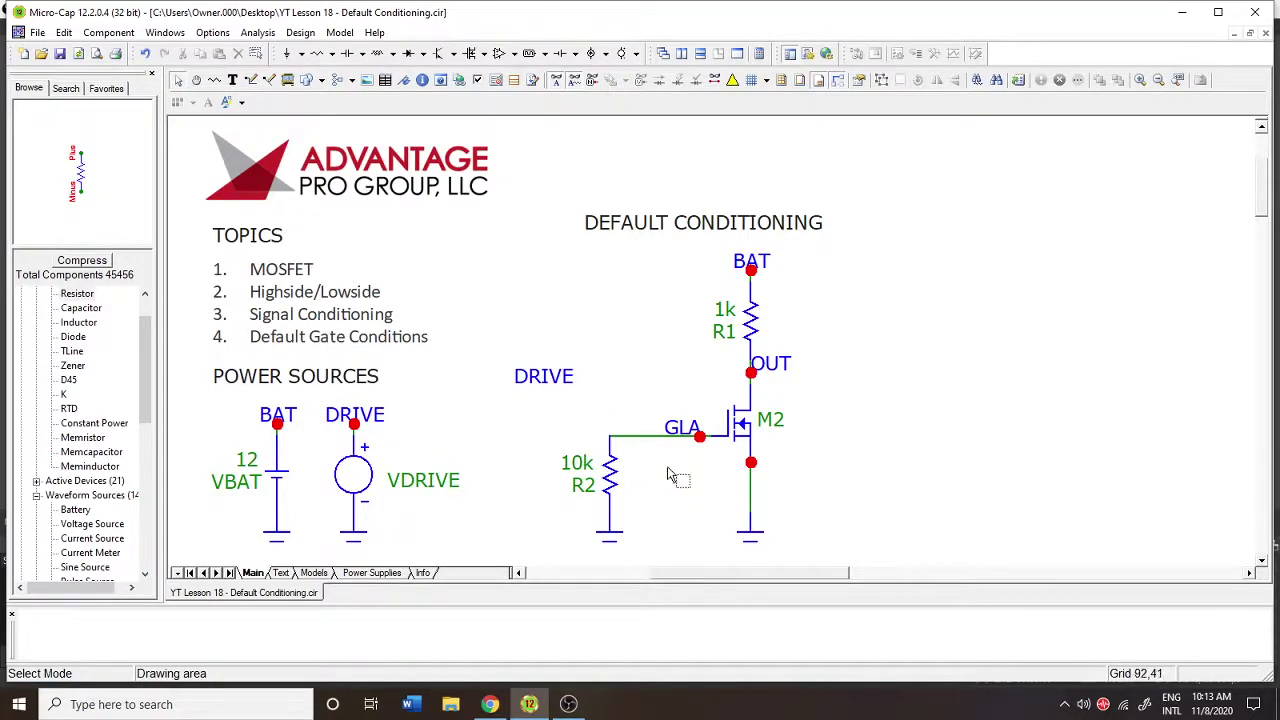
pyautogui.click(742, 428)
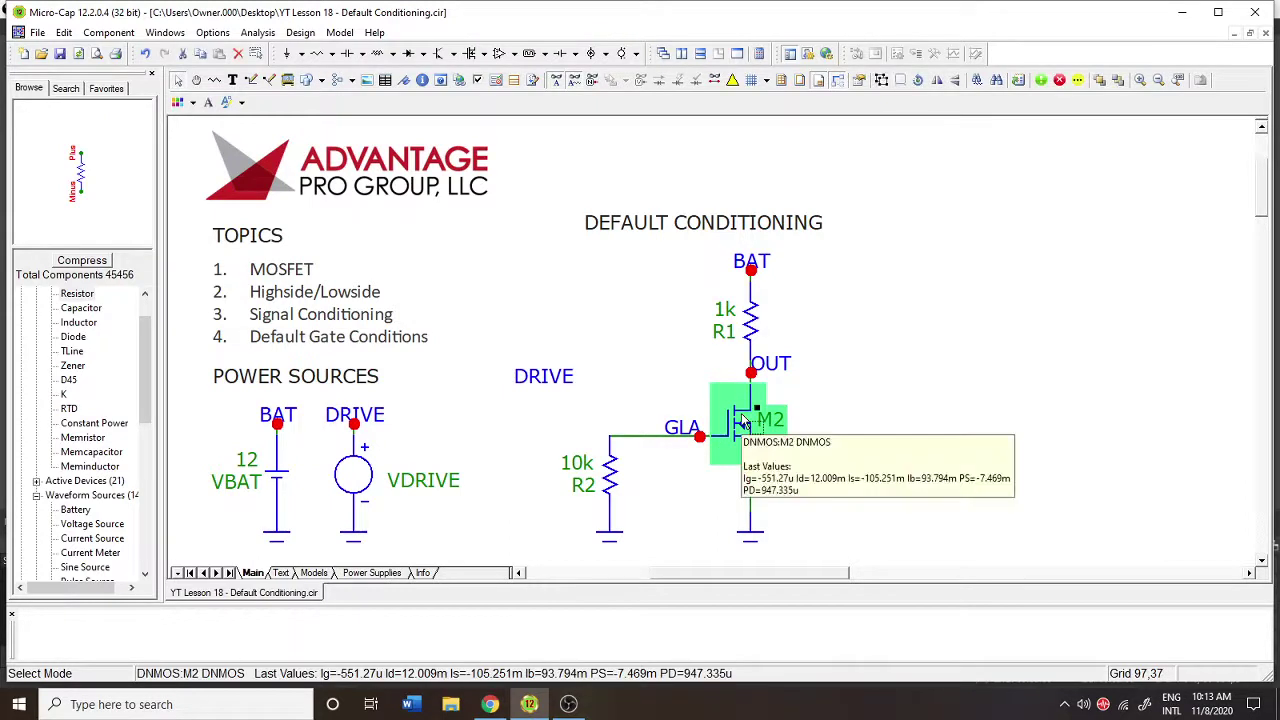
pyautogui.click(802, 432)
# Attach the DRIVE label to the top terminal of R2.
pyautogui.moveTo(560, 380); pyautogui.dragTo(601, 439)
pyautogui.click(677, 501)
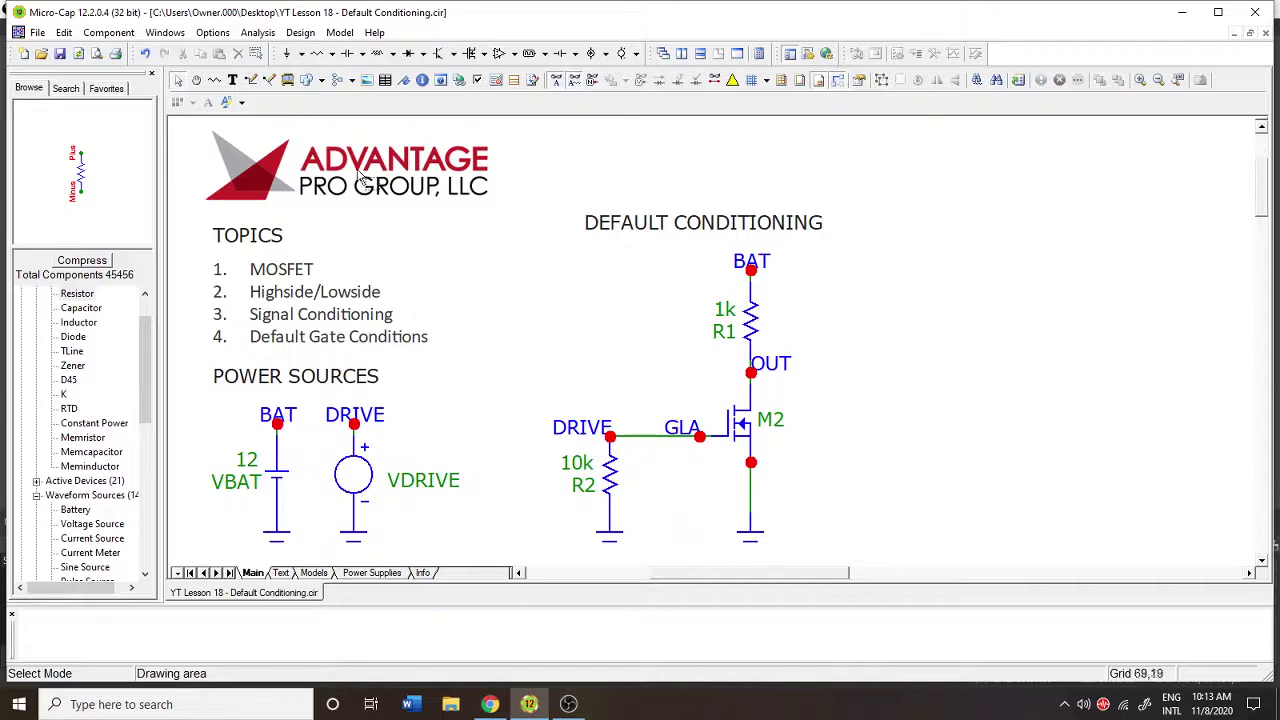
pyautogui.click(258, 32)
pyautogui.click(290, 48)
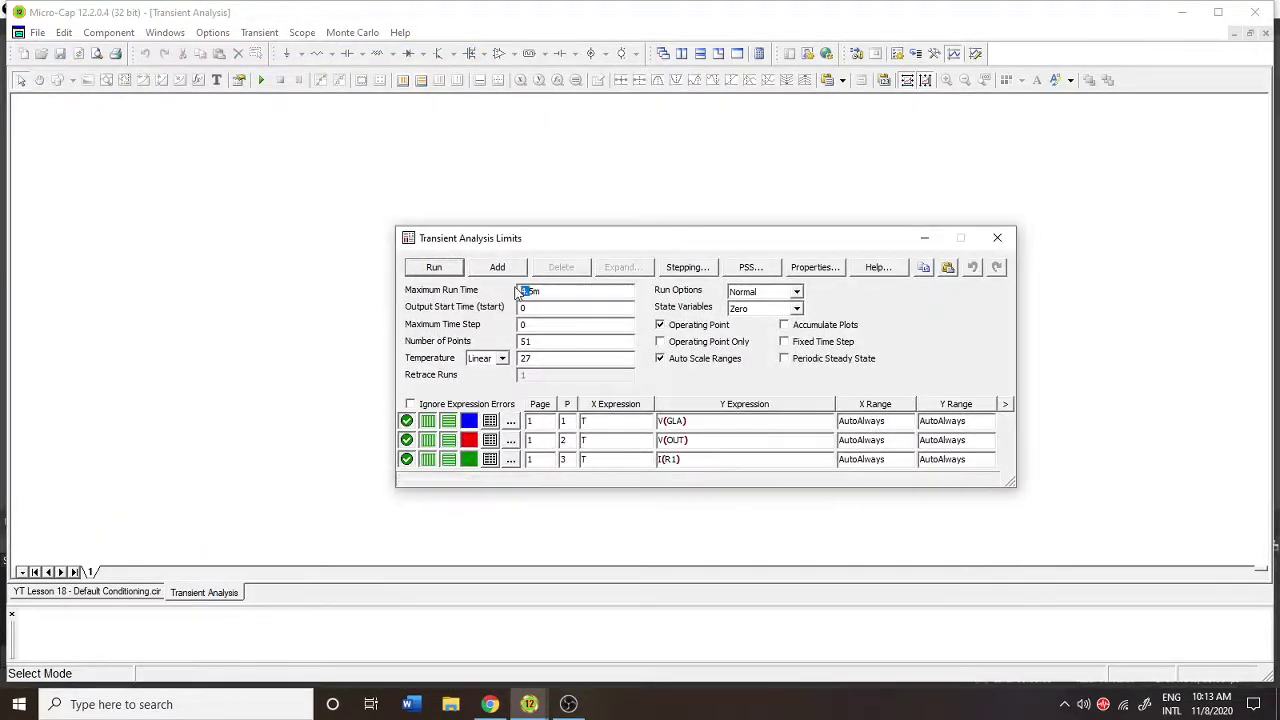
# Run the 5 ms transient with the 10k pull-down and return to the schematic.
pyautogui.press('F2')
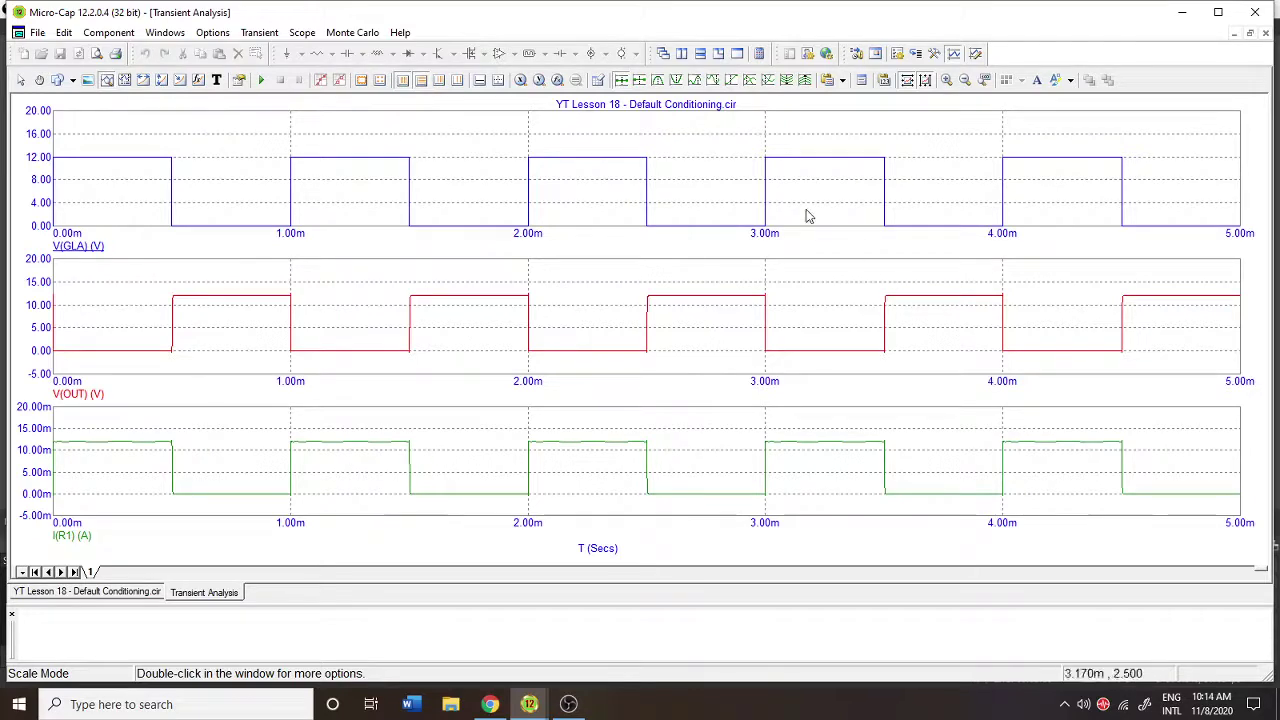
pyautogui.click(1265, 33)
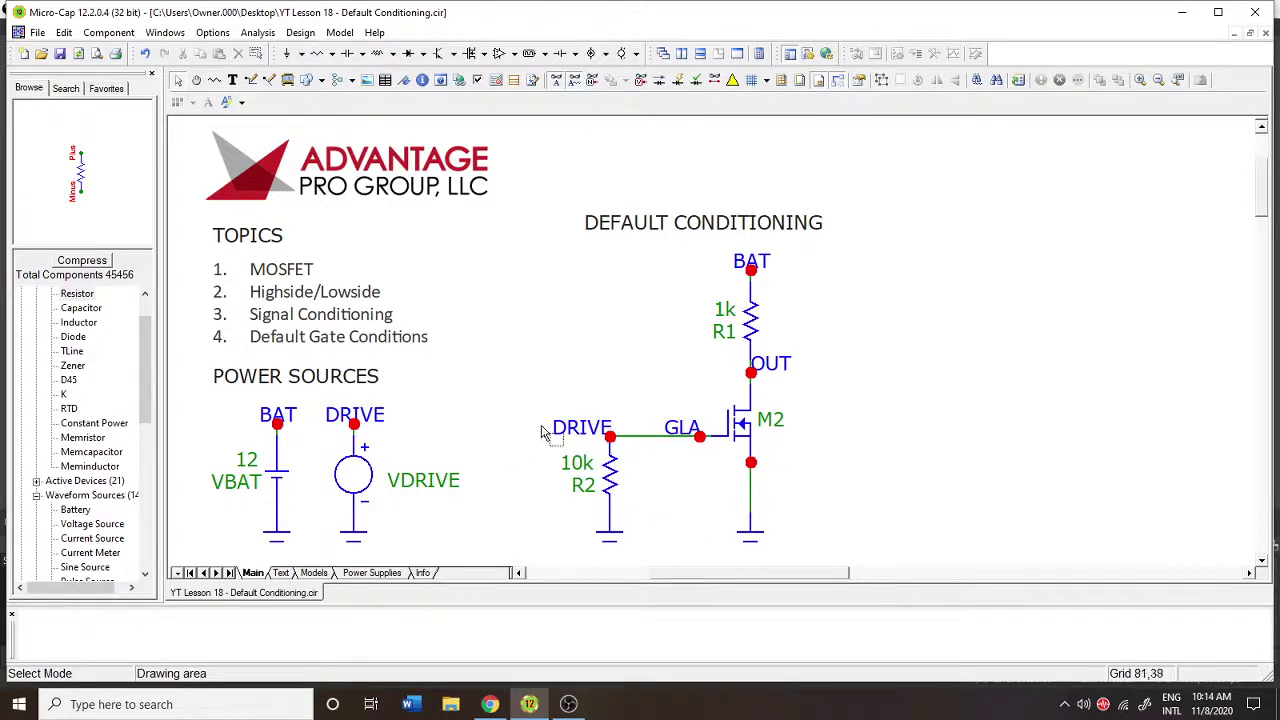
pyautogui.click(565, 490)
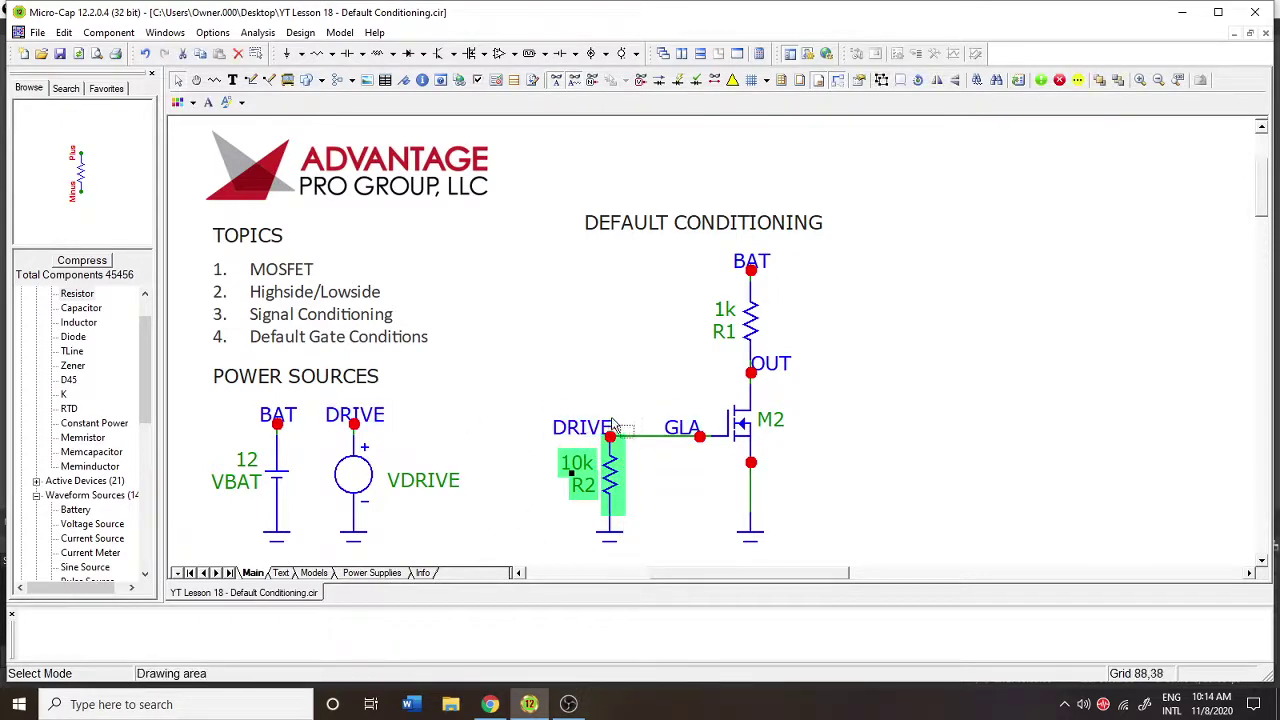
pyautogui.click(744, 440)
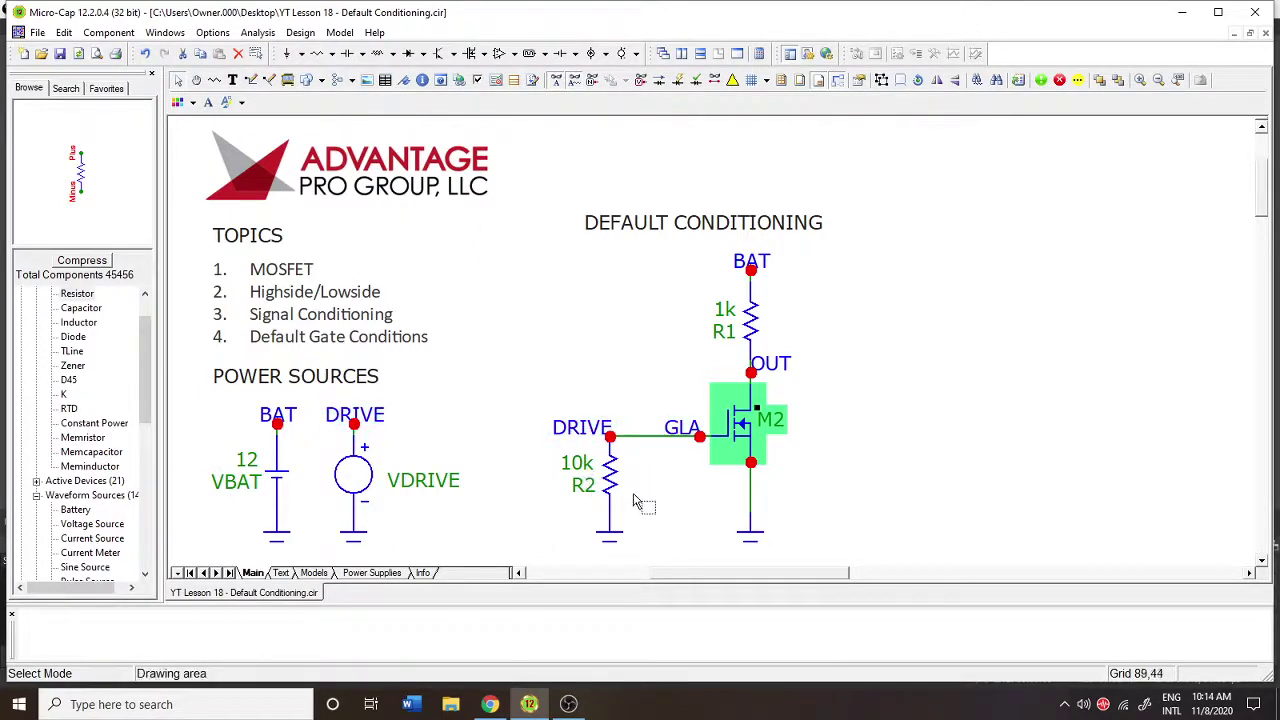
# Rerun the transient with a 4.5m Maximum Run Time so plots span 0 to 4.50m.
pyautogui.click(257, 32)
pyautogui.click(290, 58)
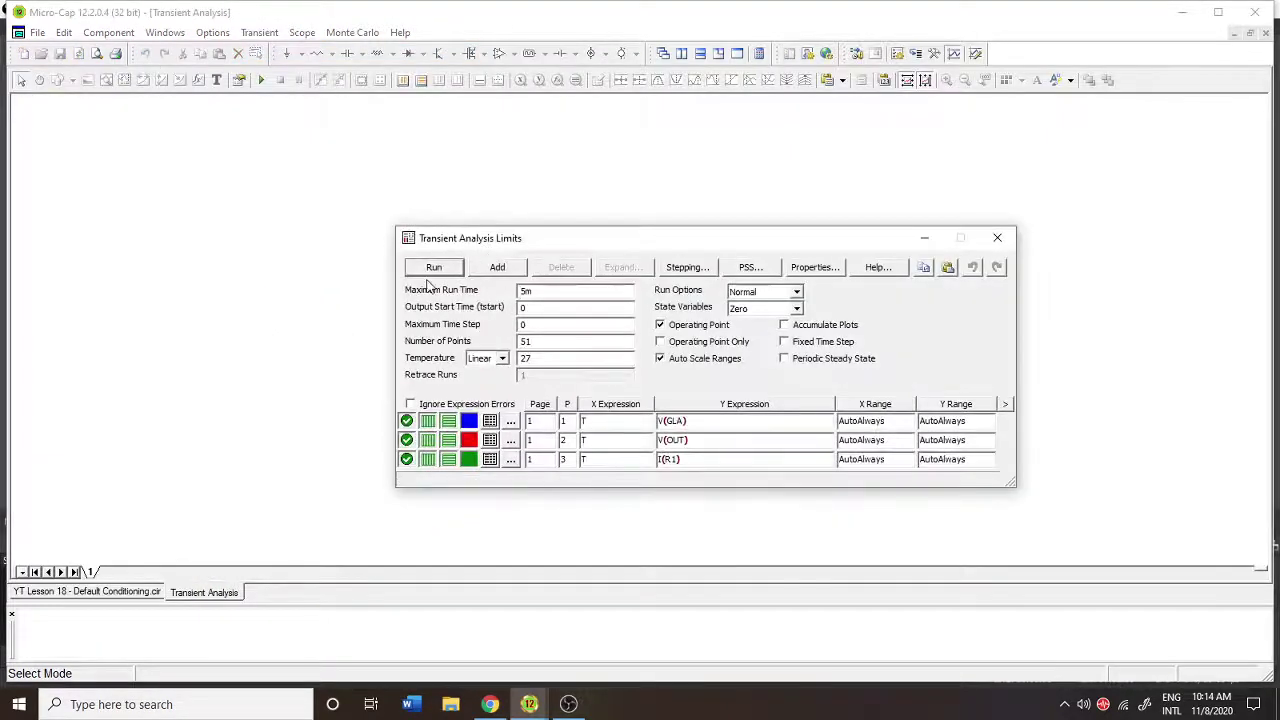
pyautogui.click(435, 267)
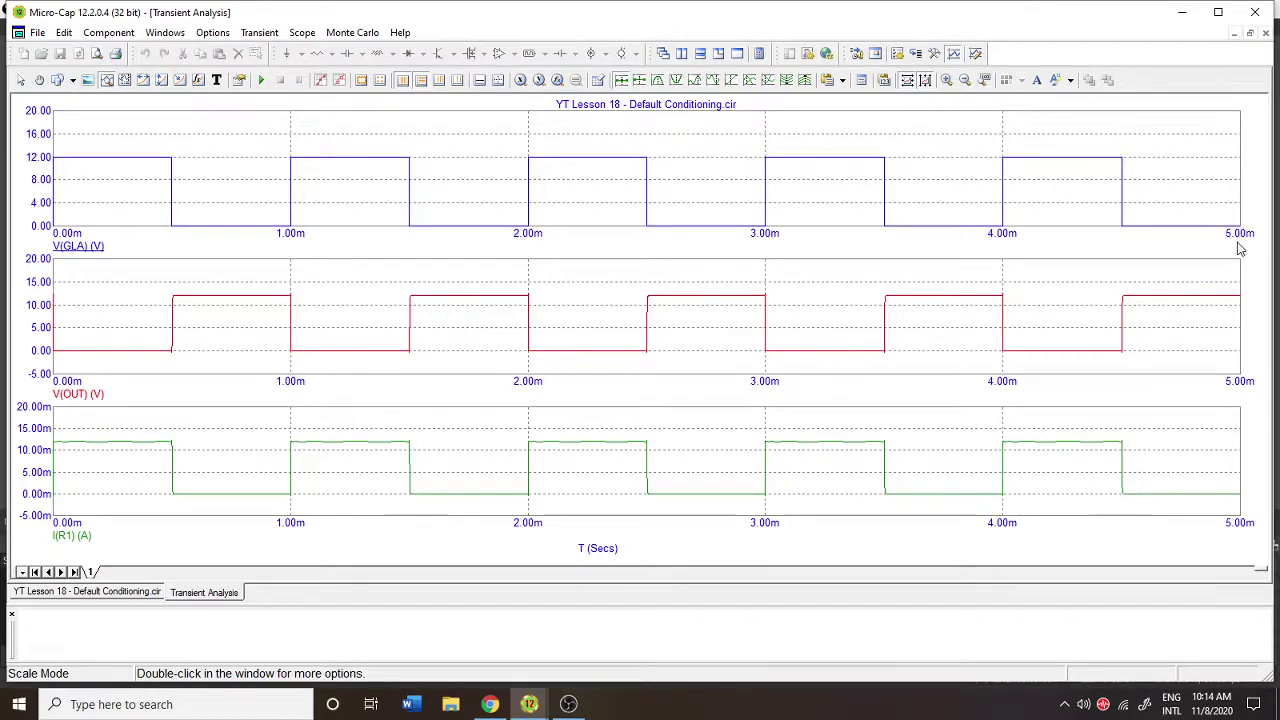
pyautogui.moveTo(1241, 231)
pyautogui.click(259, 32)
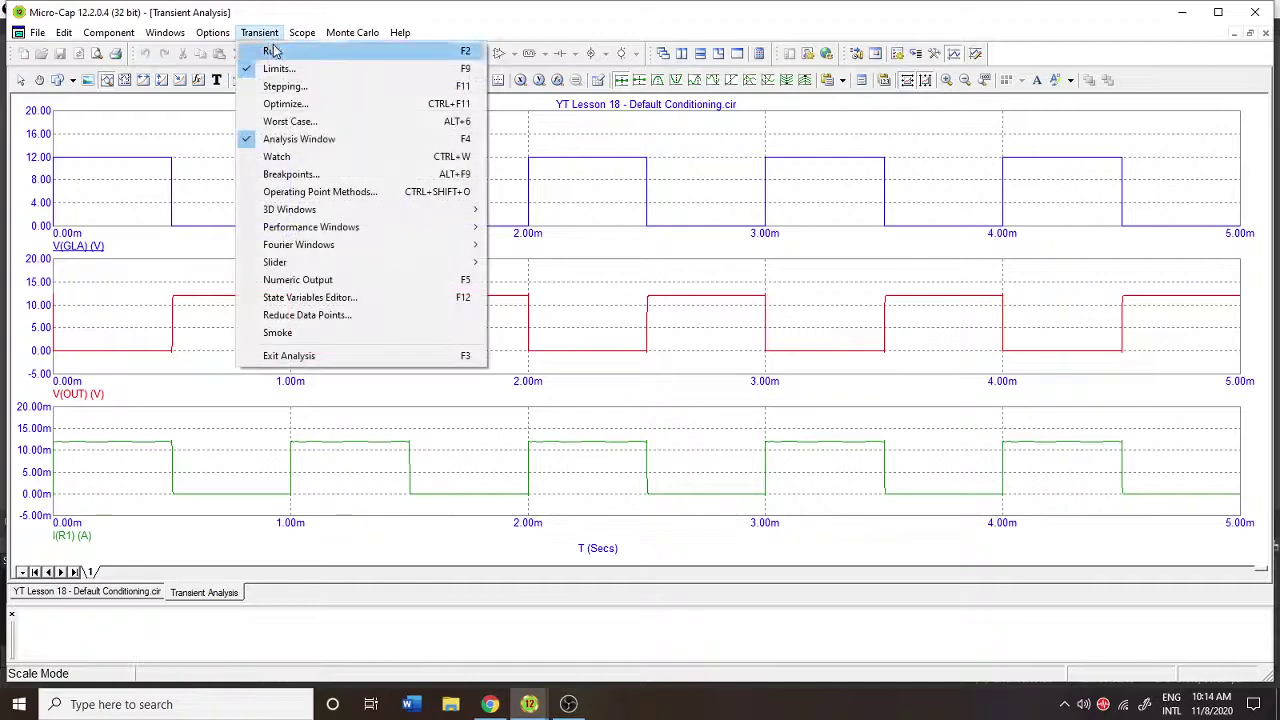
pyautogui.click(275, 68)
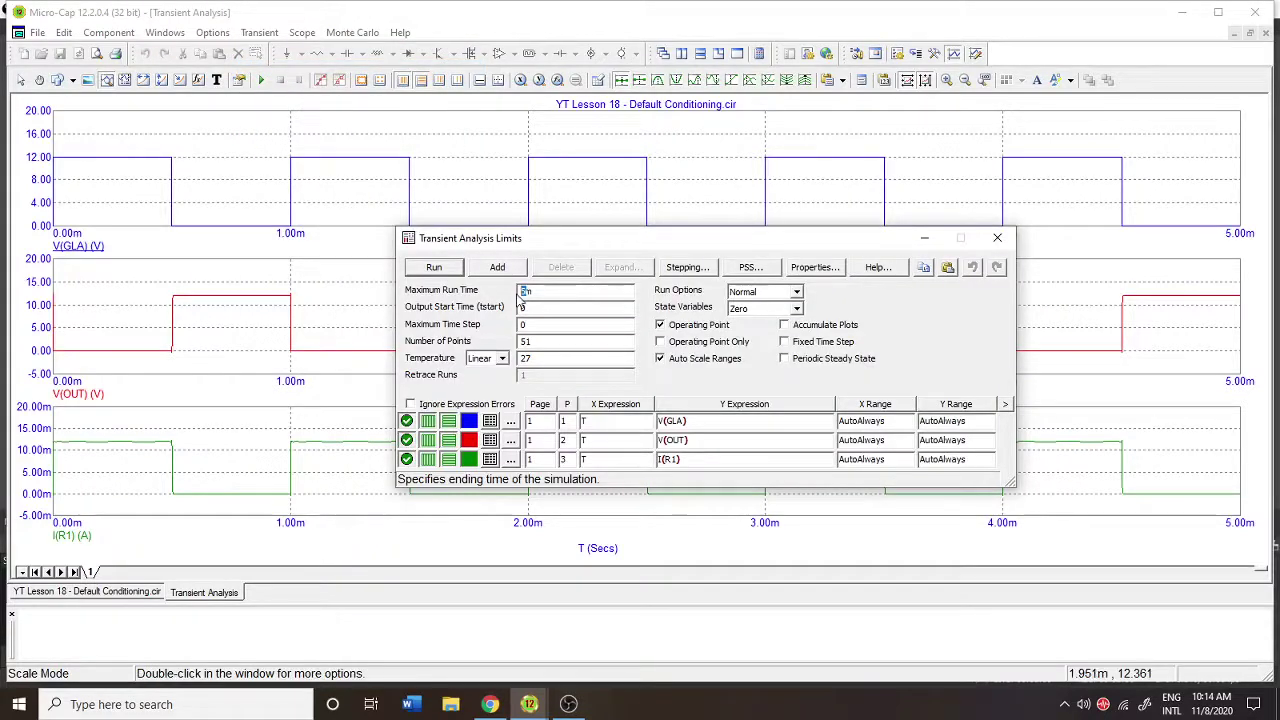
pyautogui.click(434, 269)
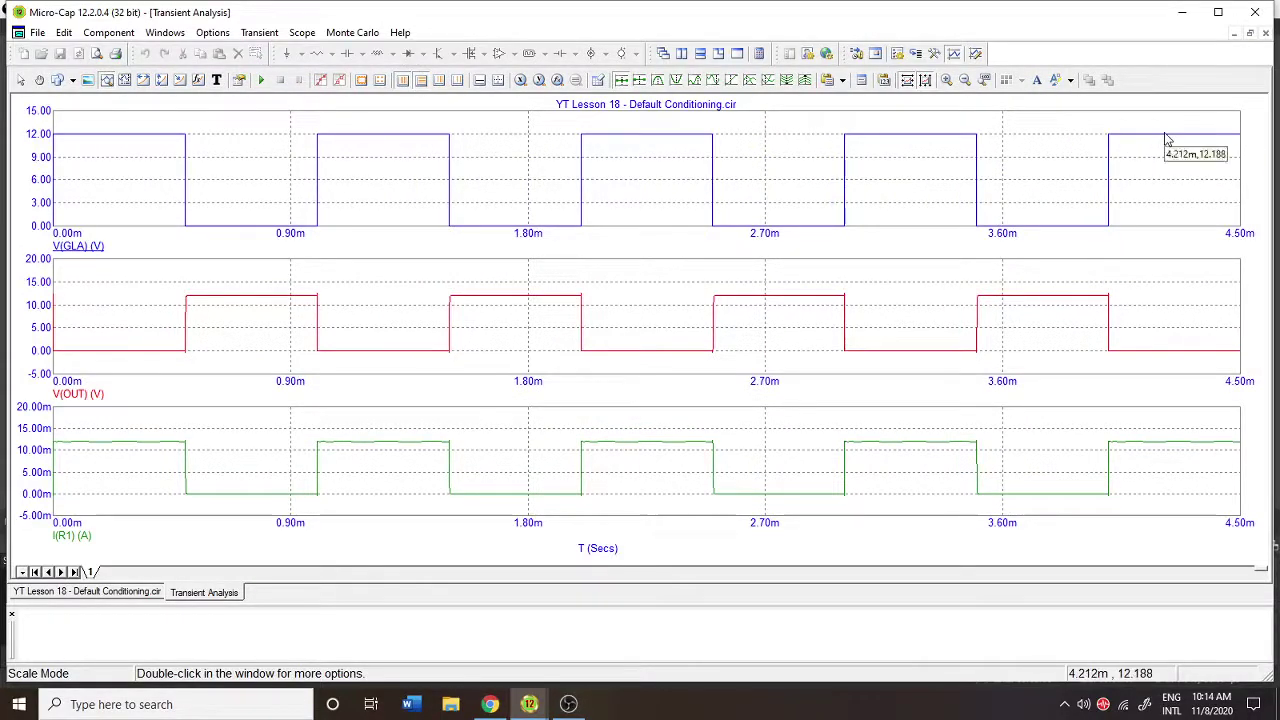
pyautogui.click(1265, 33)
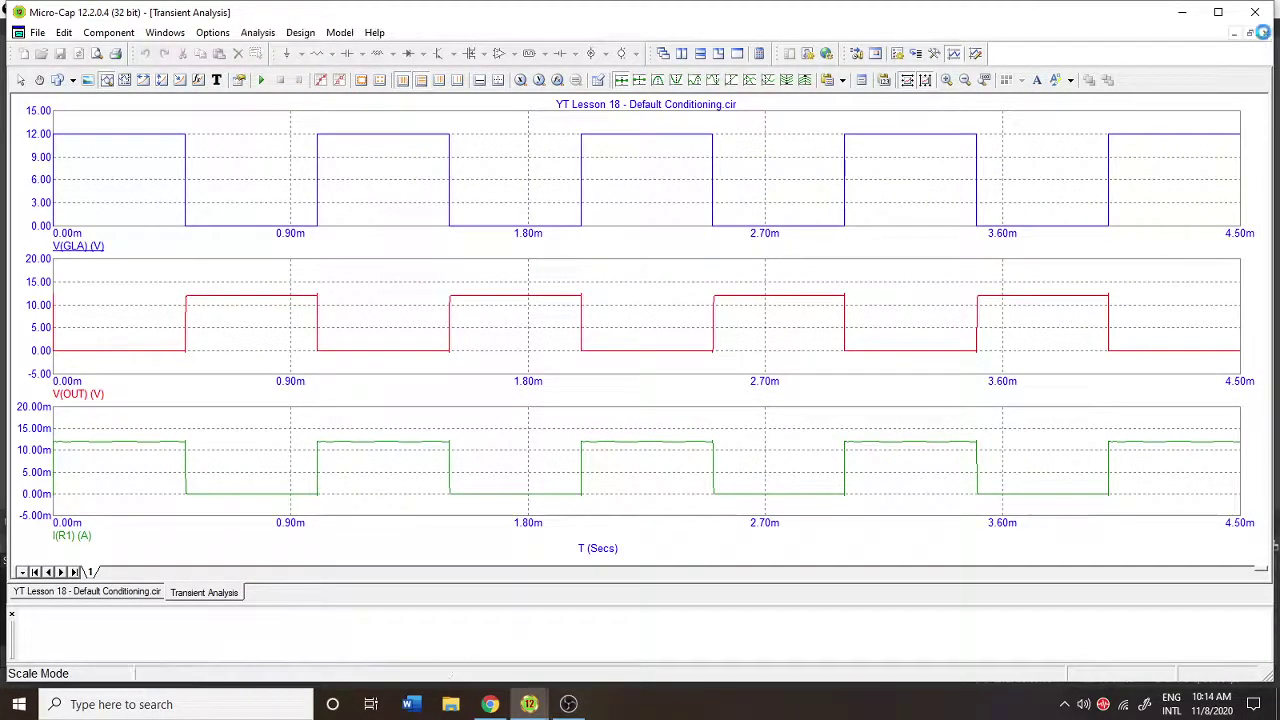
pyautogui.click(659, 80)
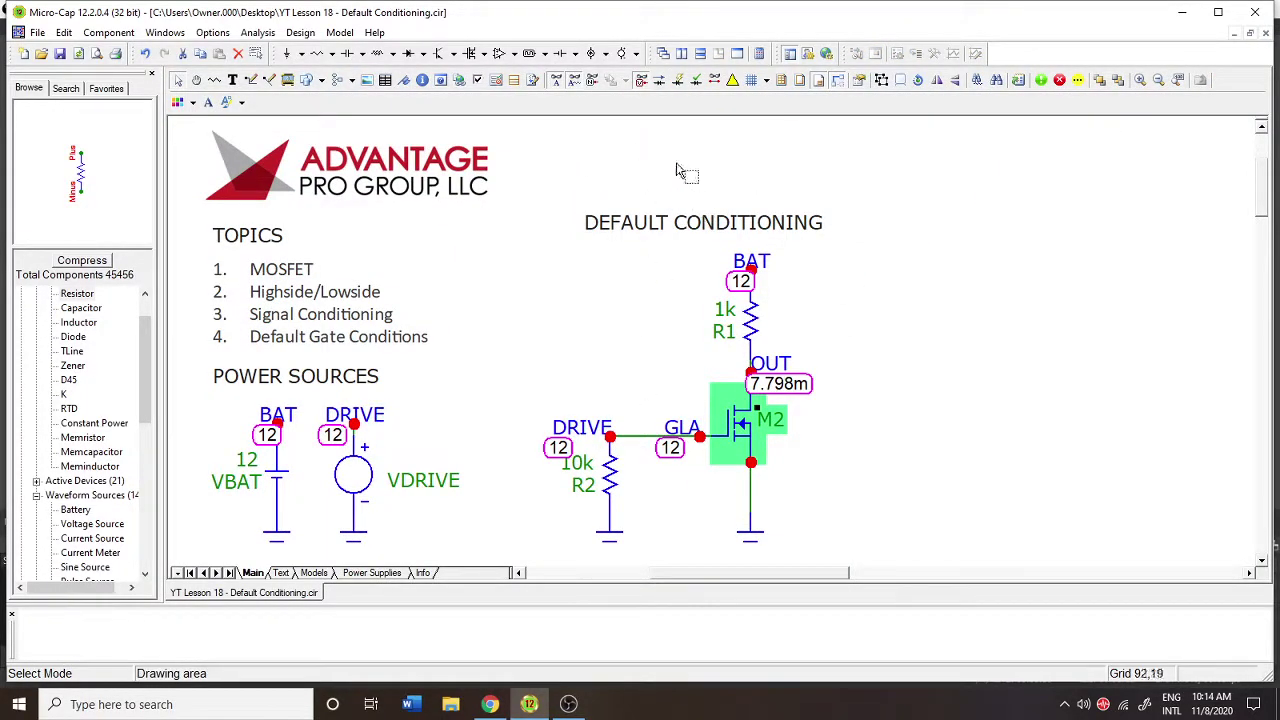
pyautogui.click(645, 81)
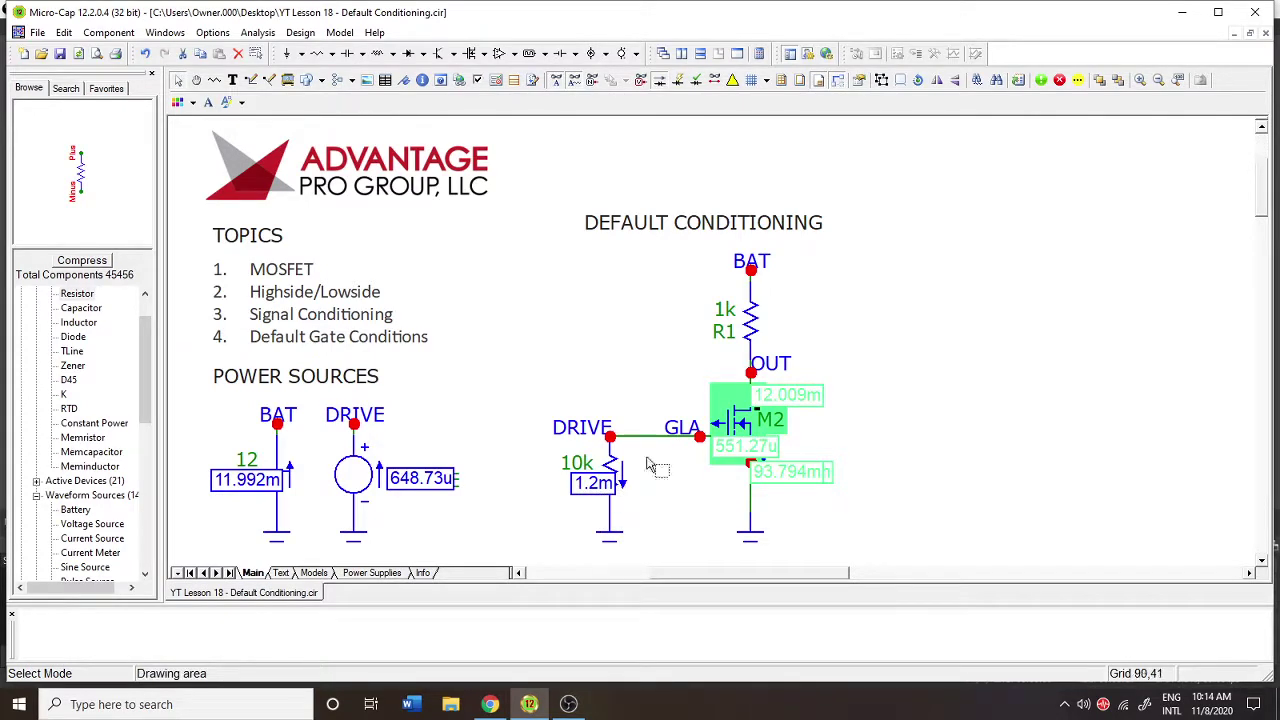
pyautogui.moveTo(620, 476)
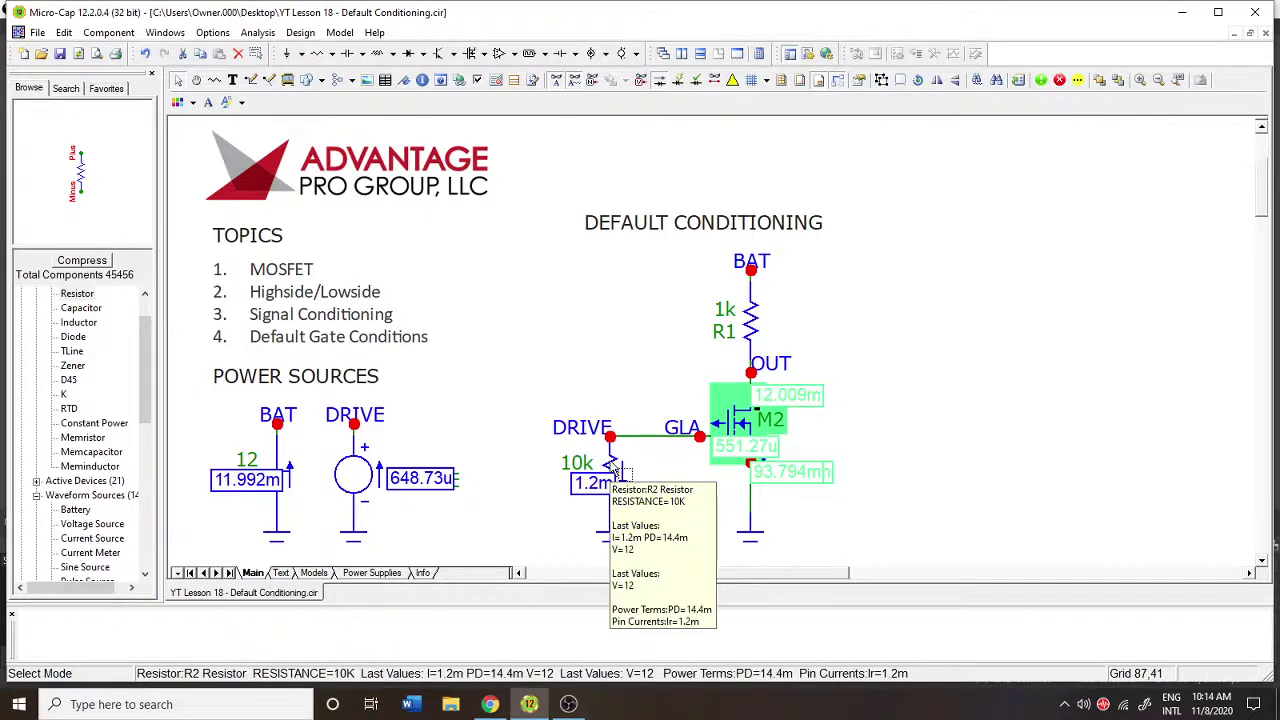
pyautogui.click(668, 112)
pyautogui.moveTo(605, 490)
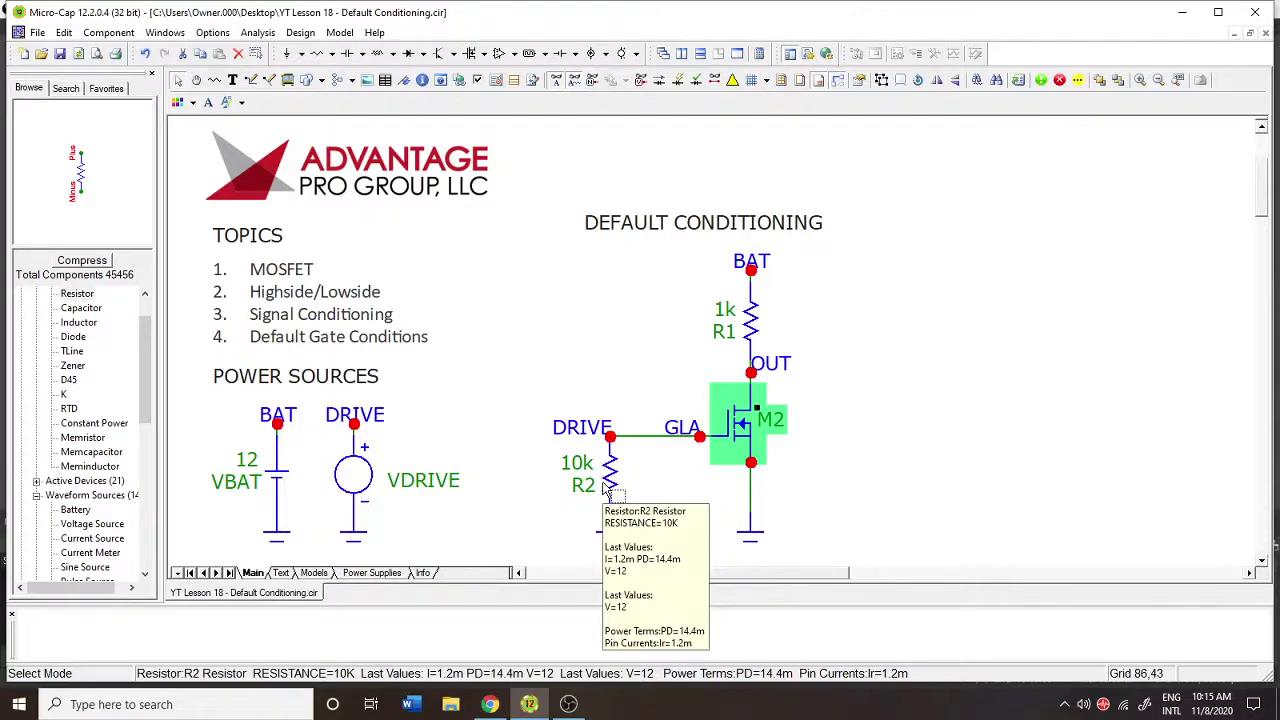
# Change R2's resistance from 10k to 100k.
pyautogui.click(607, 478)
pyautogui.doubleClick(607, 478)
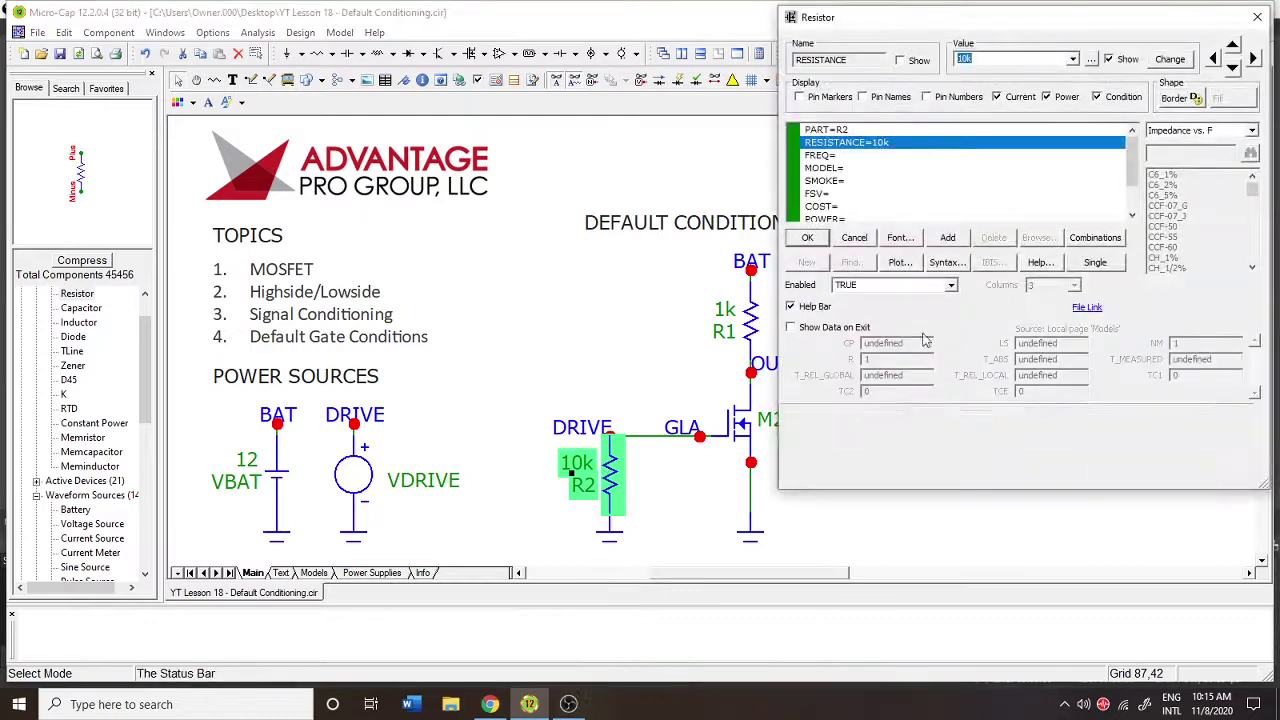
pyautogui.click(966, 59)
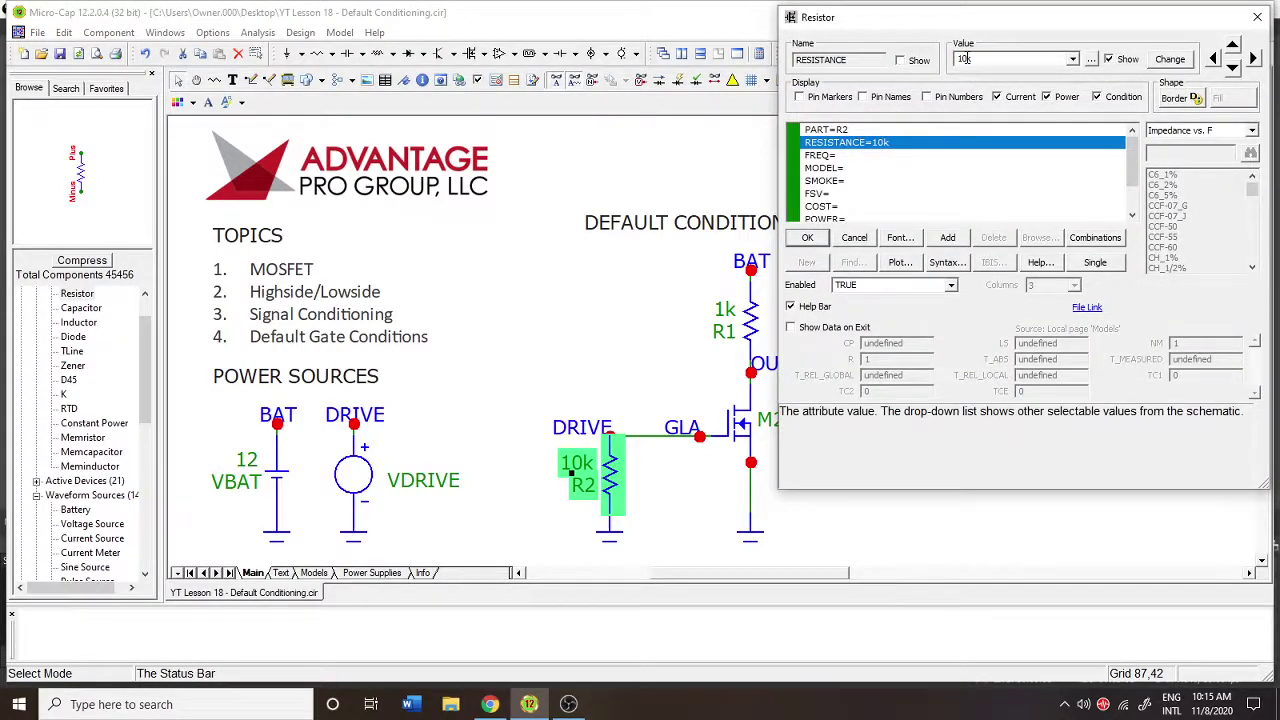
pyautogui.click(807, 237)
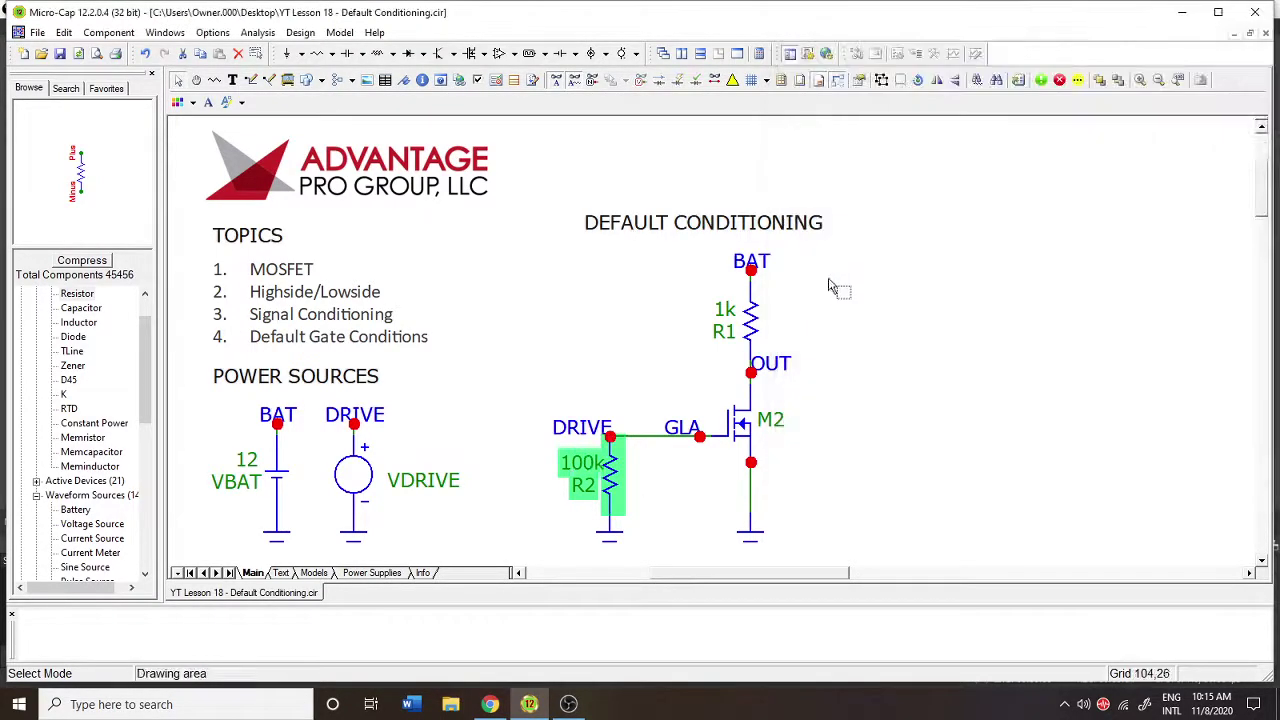
# Rerun the transient analysis with R2 at 100k and return to the schematic.
pyautogui.click(257, 32)
pyautogui.click(287, 52)
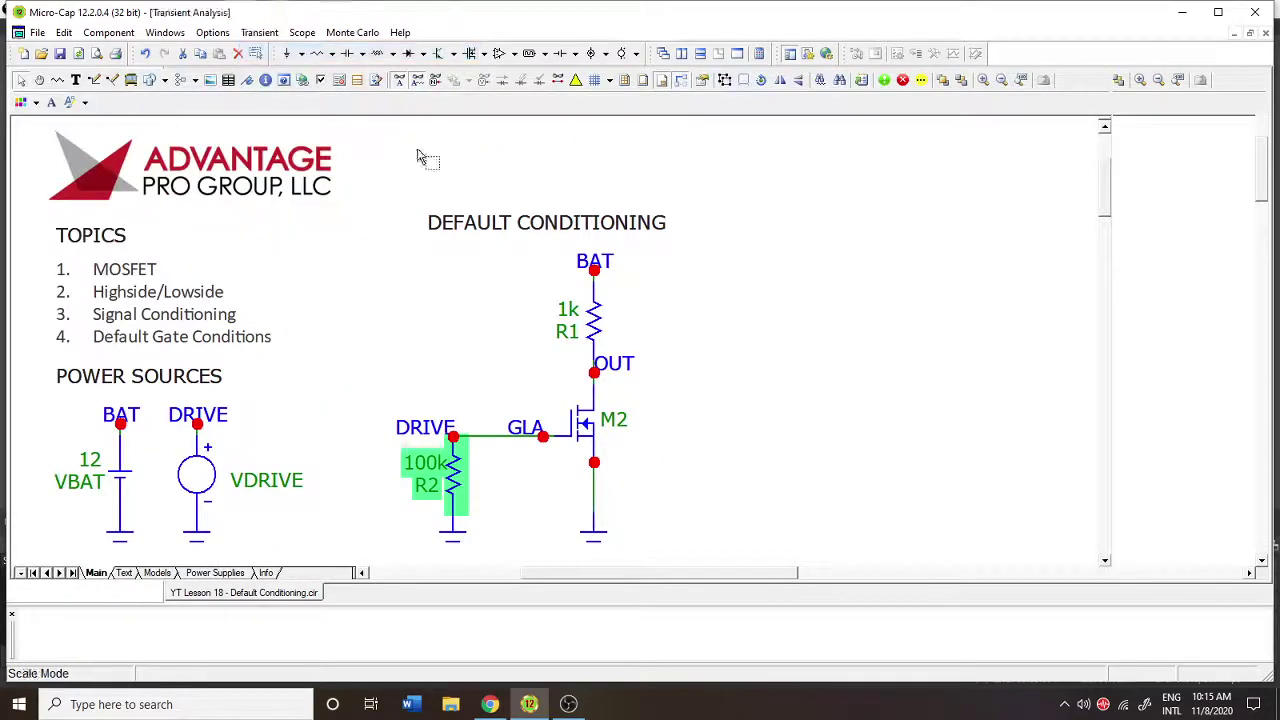
pyautogui.click(434, 269)
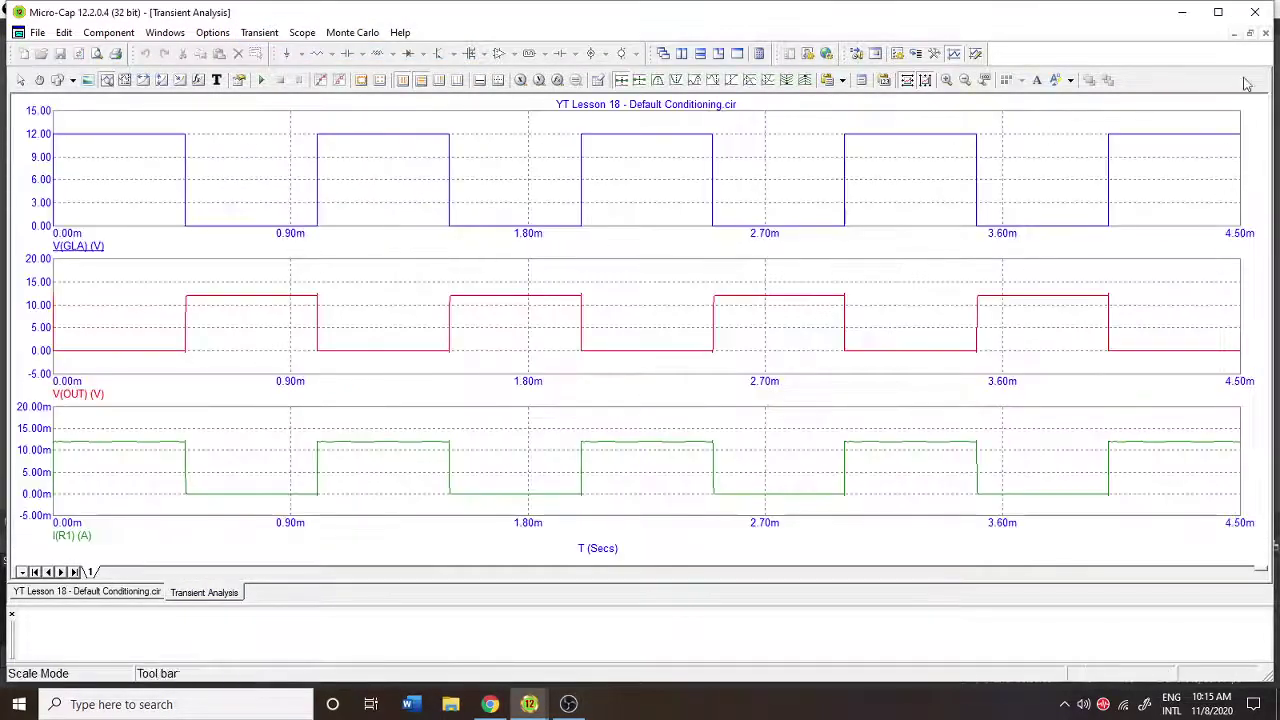
pyautogui.press('F3')
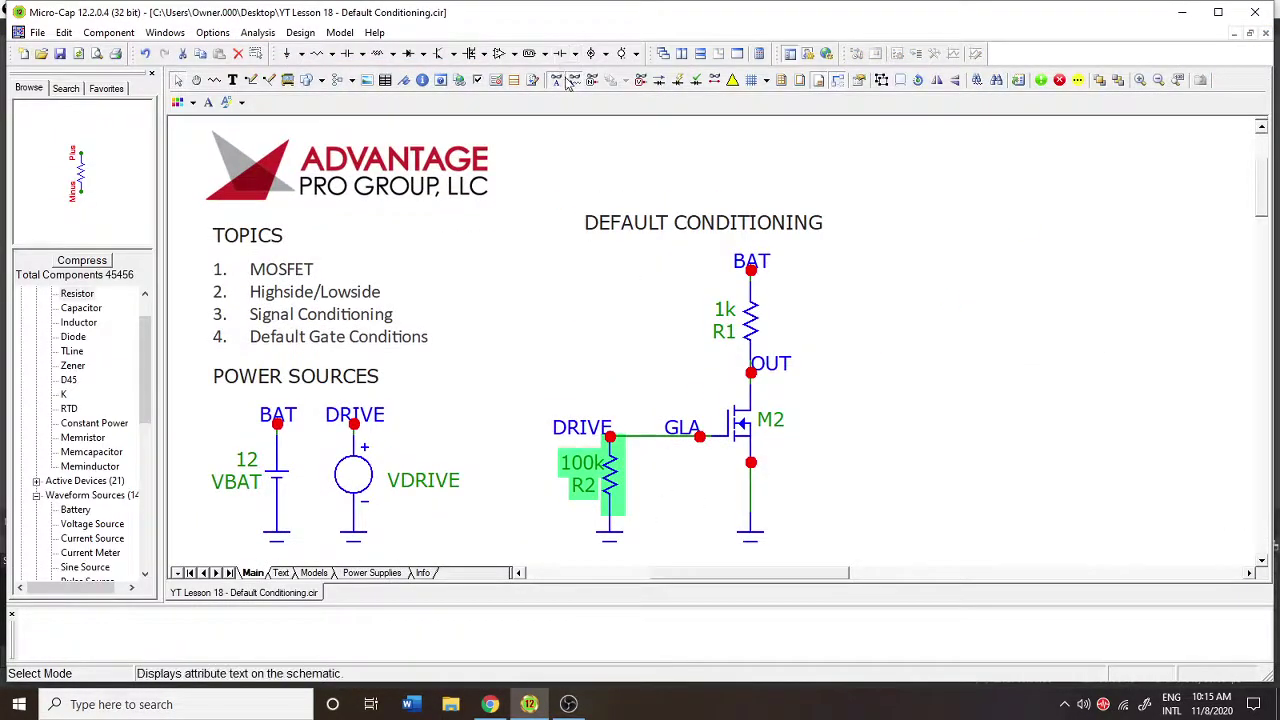
# Read R2's 120u current and 1.44m power, then open R2's attributes with 1meg entered.
pyautogui.click(656, 86)
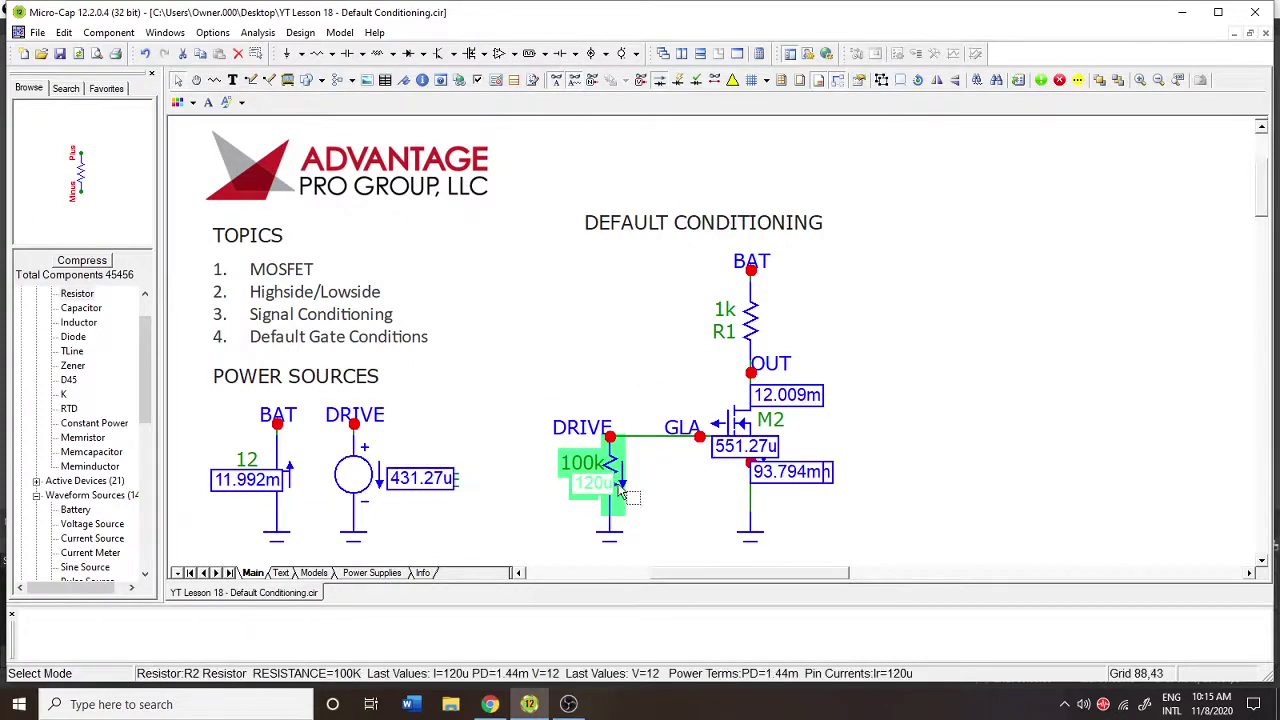
pyautogui.moveTo(607, 497)
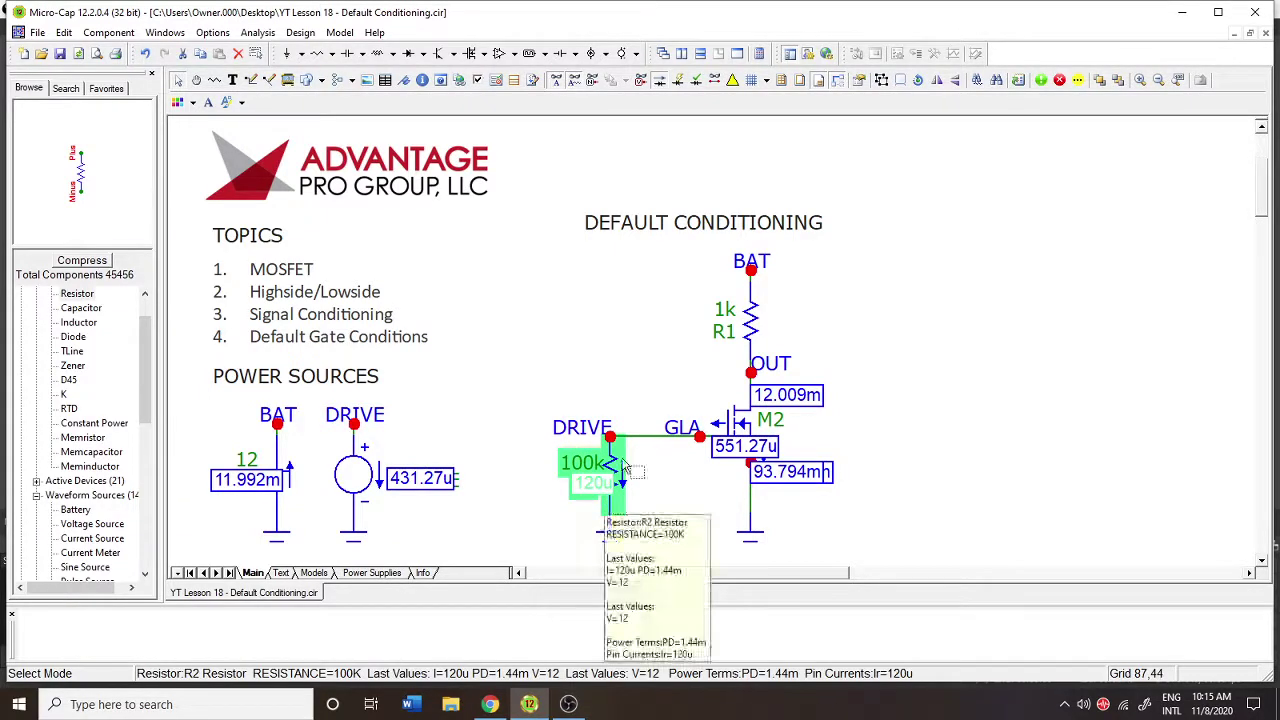
pyautogui.click(677, 80)
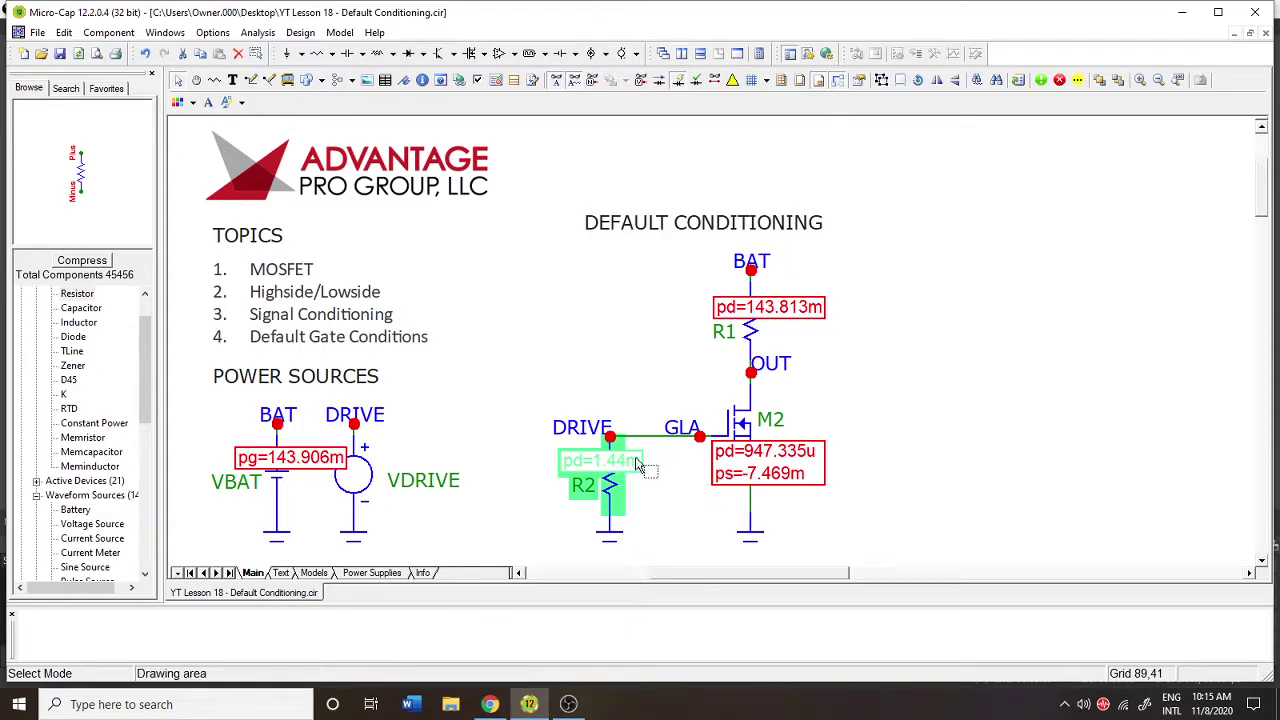
pyautogui.click(677, 80)
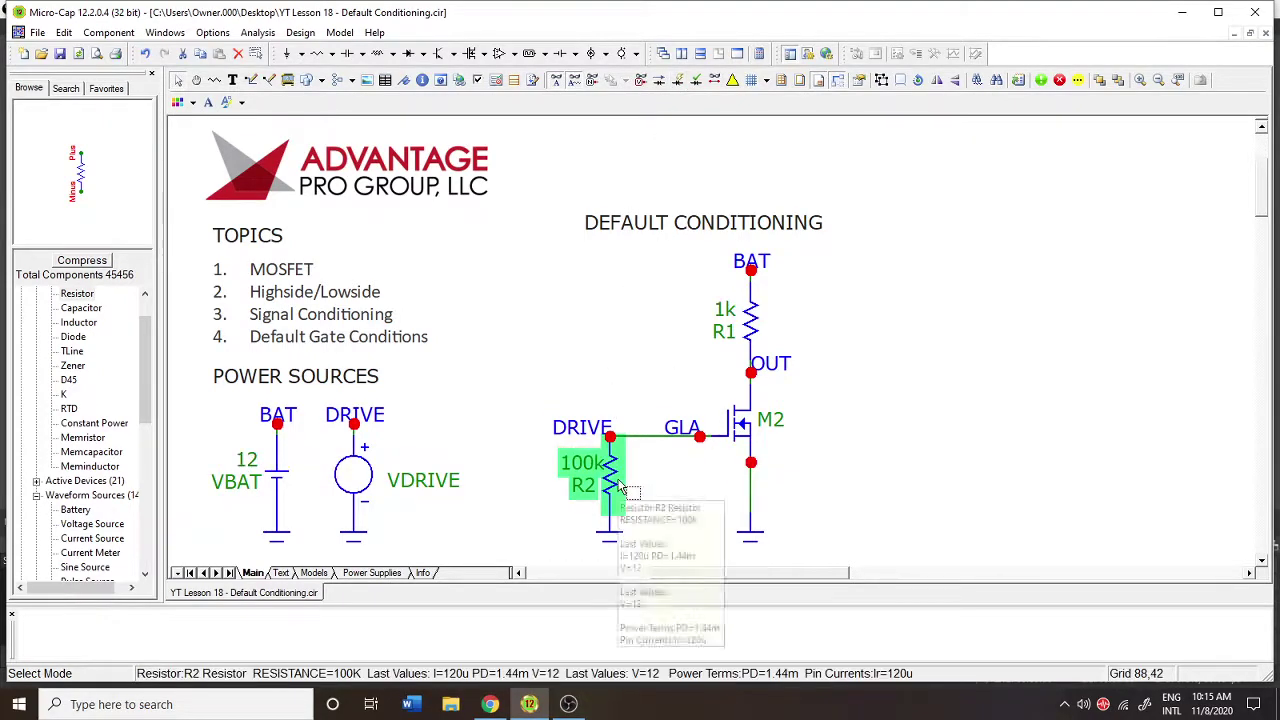
pyautogui.doubleClick(620, 488)
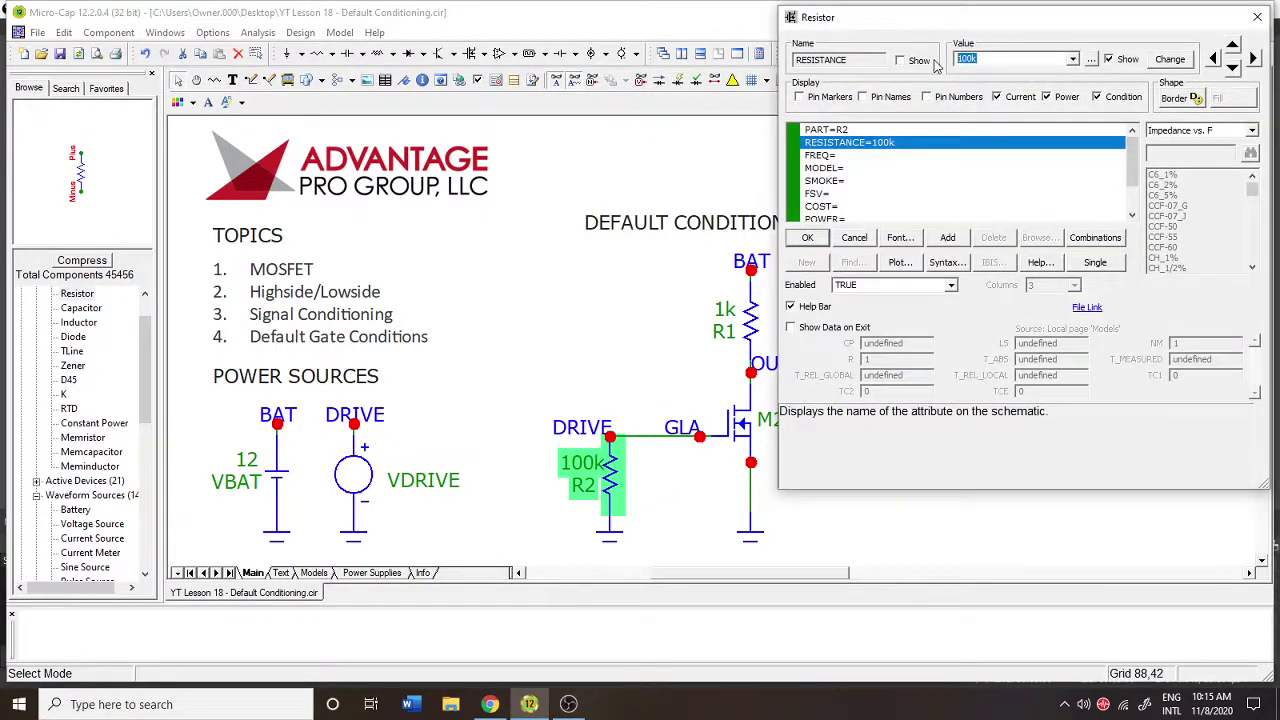
# Confirm R2 at 1meg and rerun the transient analysis, then return to the schematic.
pyautogui.click(807, 237)
pyautogui.click(257, 32)
pyautogui.click(265, 46)
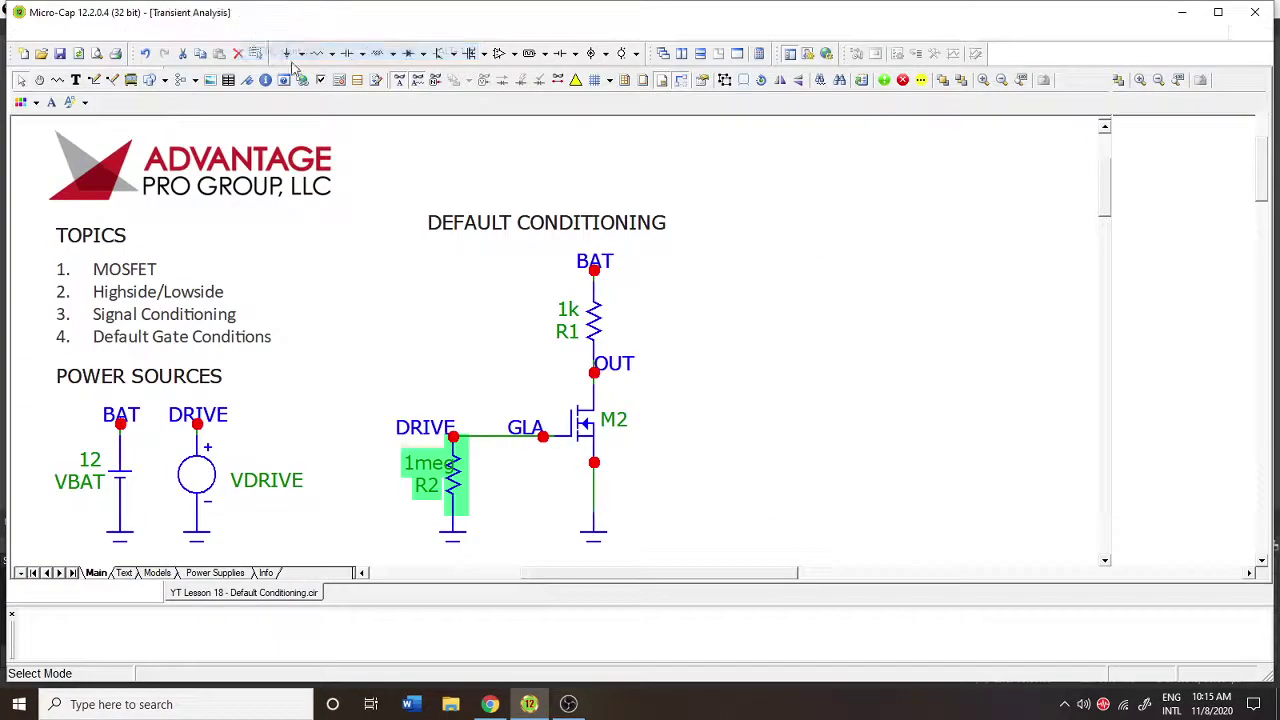
pyautogui.click(432, 262)
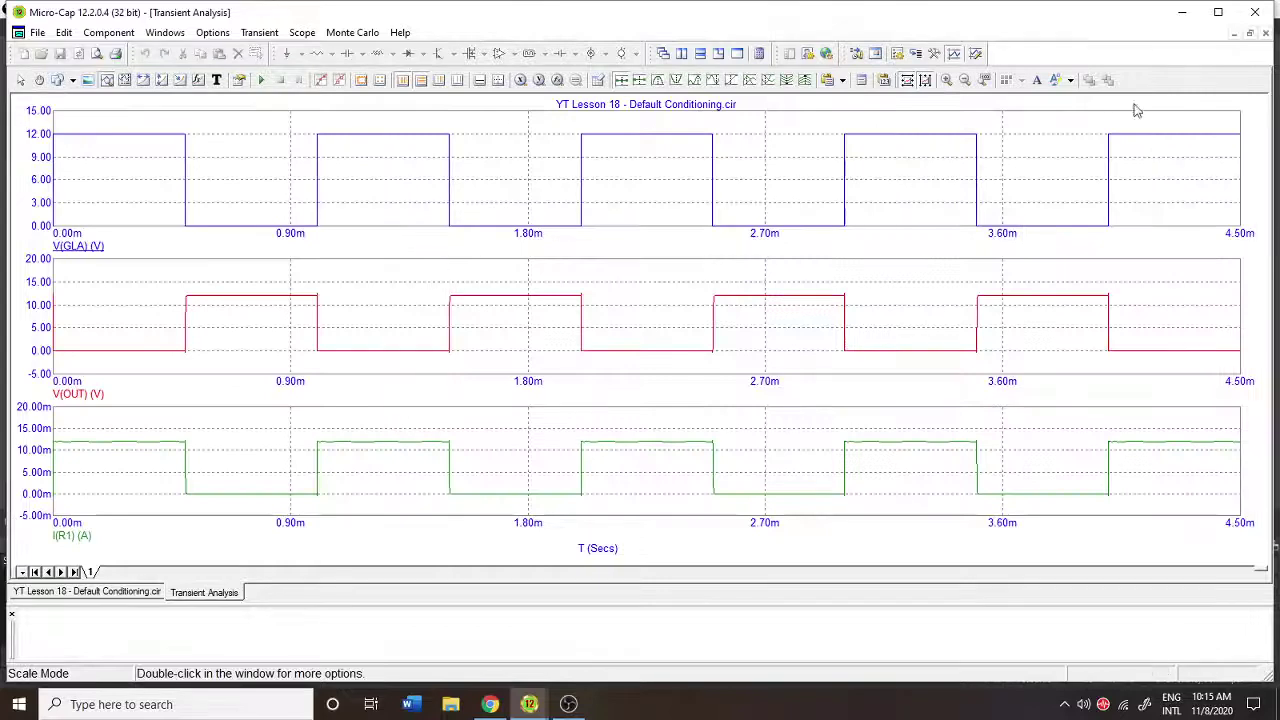
pyautogui.click(1264, 34)
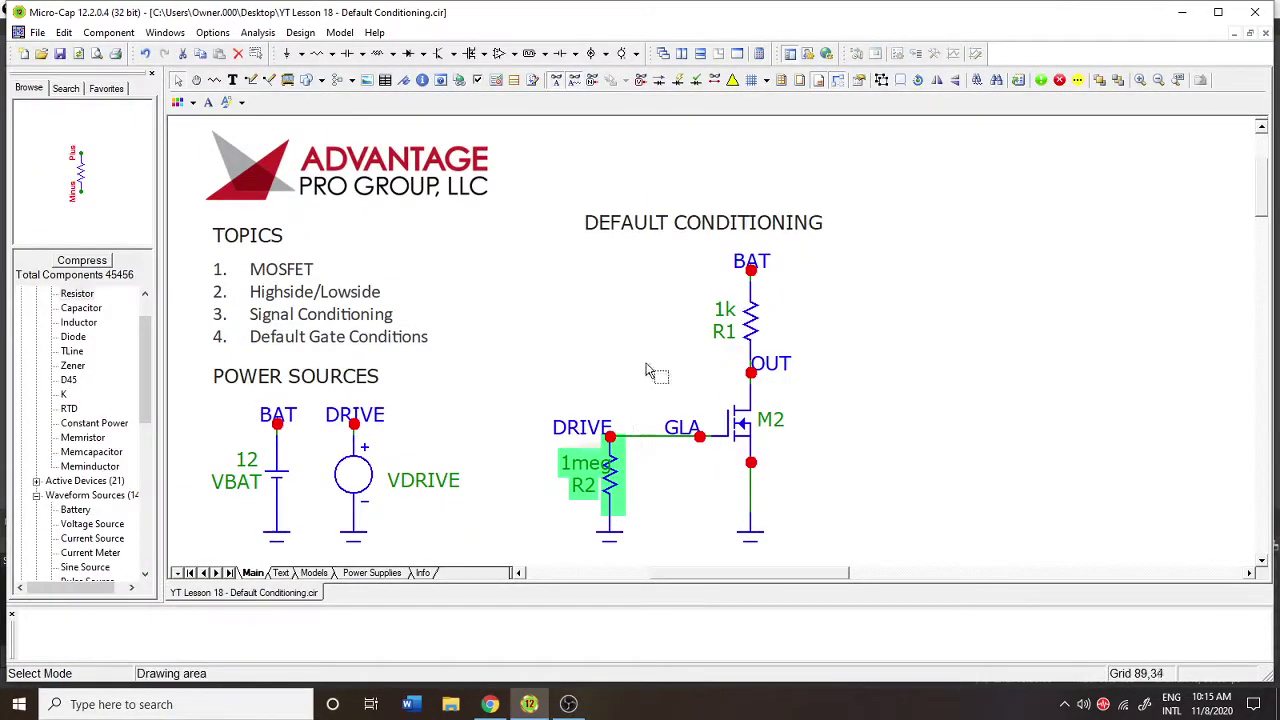
# Show and hide the schematic currents and power, with R2 at 12u current and 144u power.
pyautogui.click(667, 83)
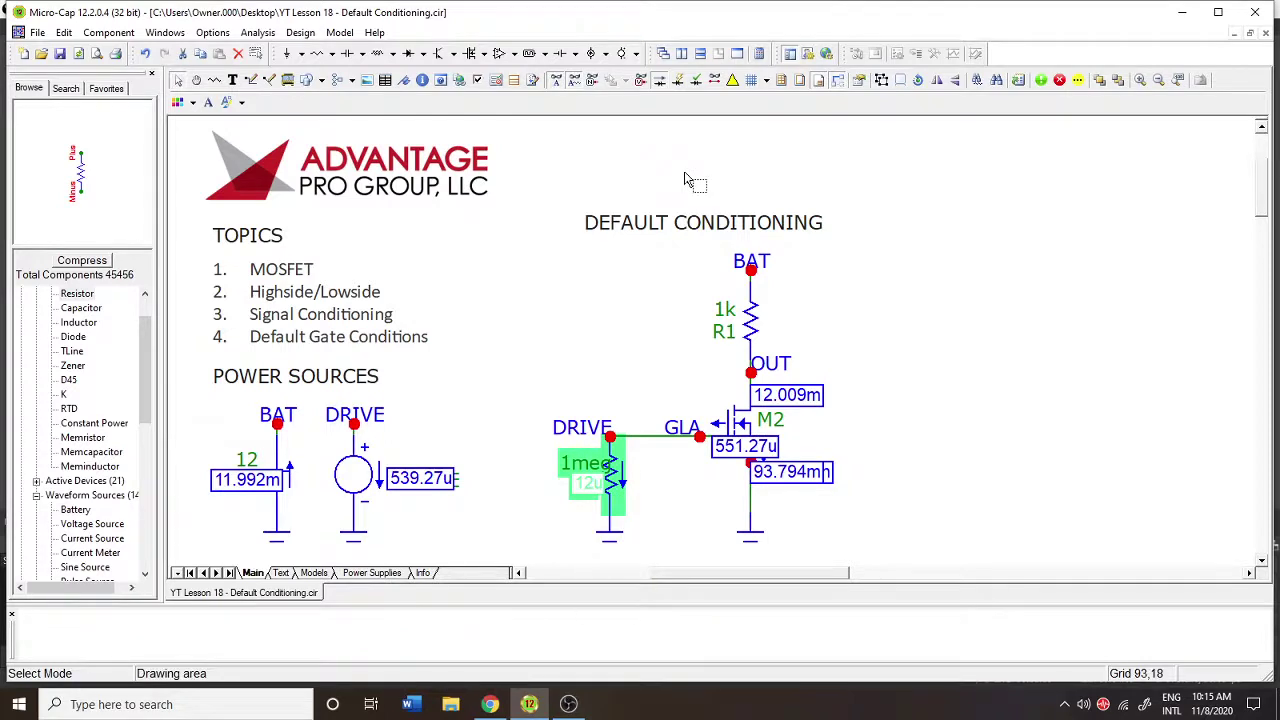
pyautogui.click(659, 80)
pyautogui.click(678, 81)
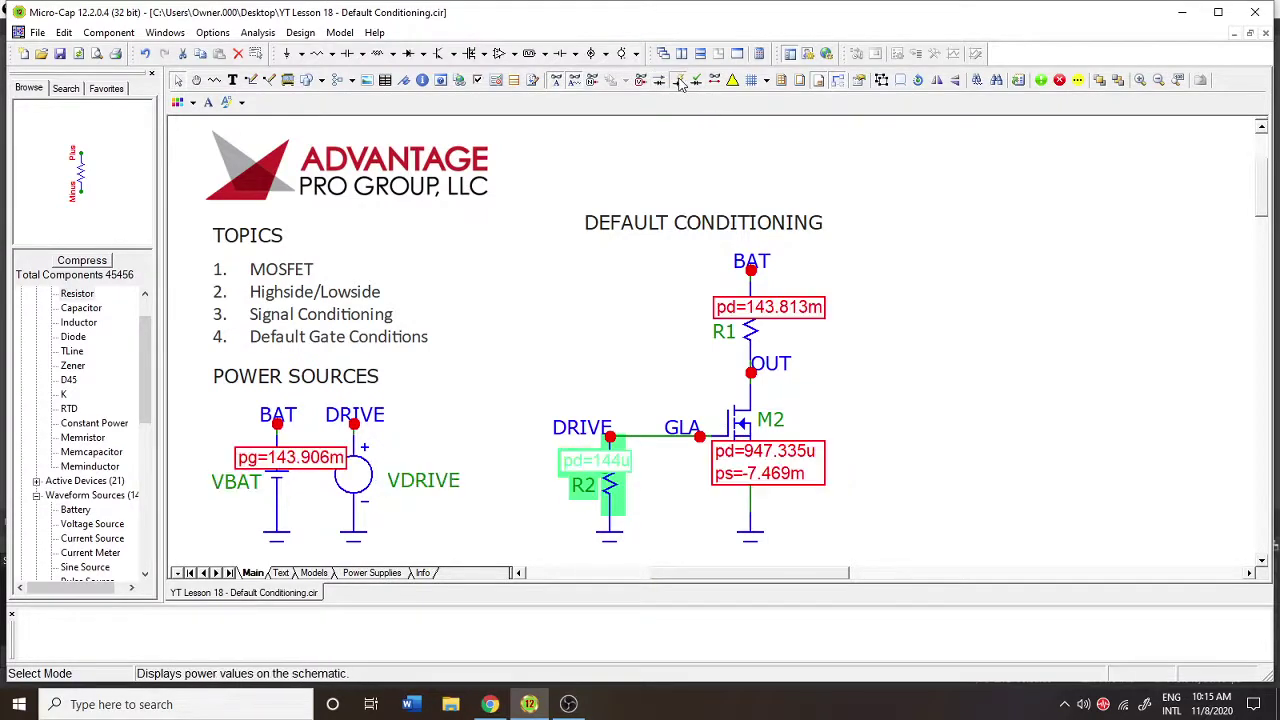
pyautogui.click(678, 81)
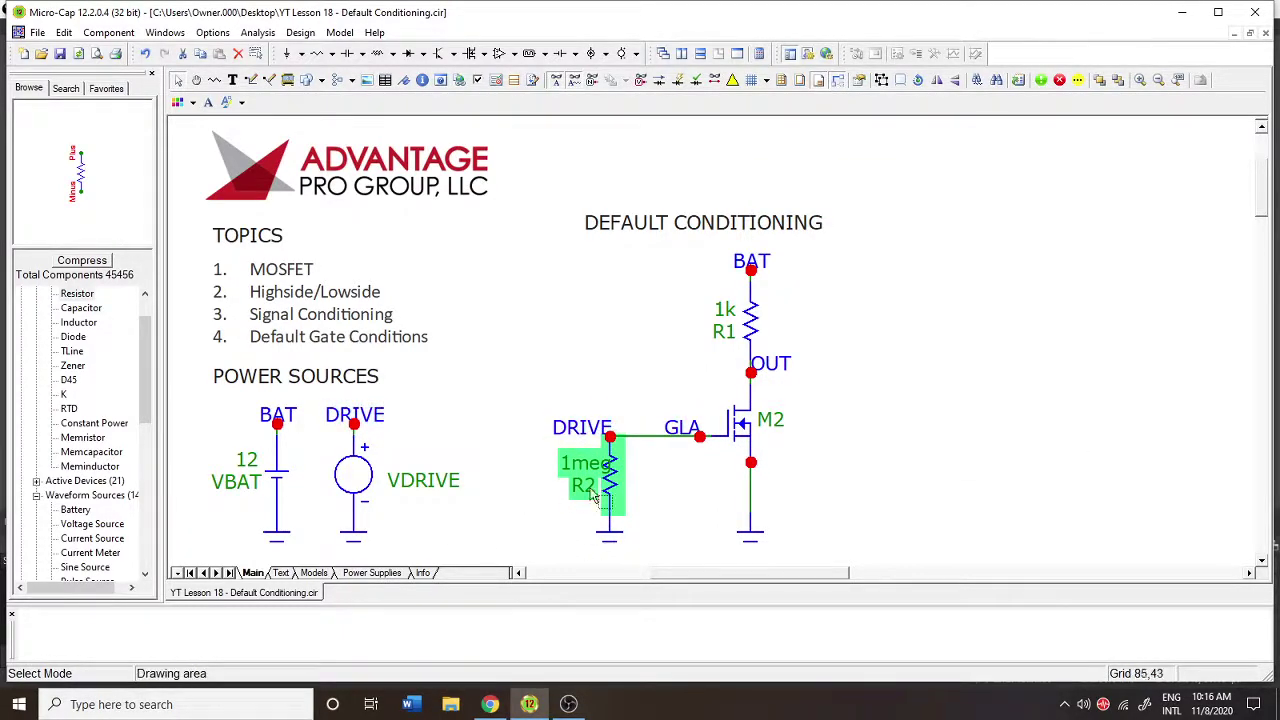
# Nudge R2's 1meg label left, then check R1's readings: 11.992 mA, 143.813 mW, 11.992 V.
pyautogui.moveTo(583, 474); pyautogui.dragTo(567, 474)
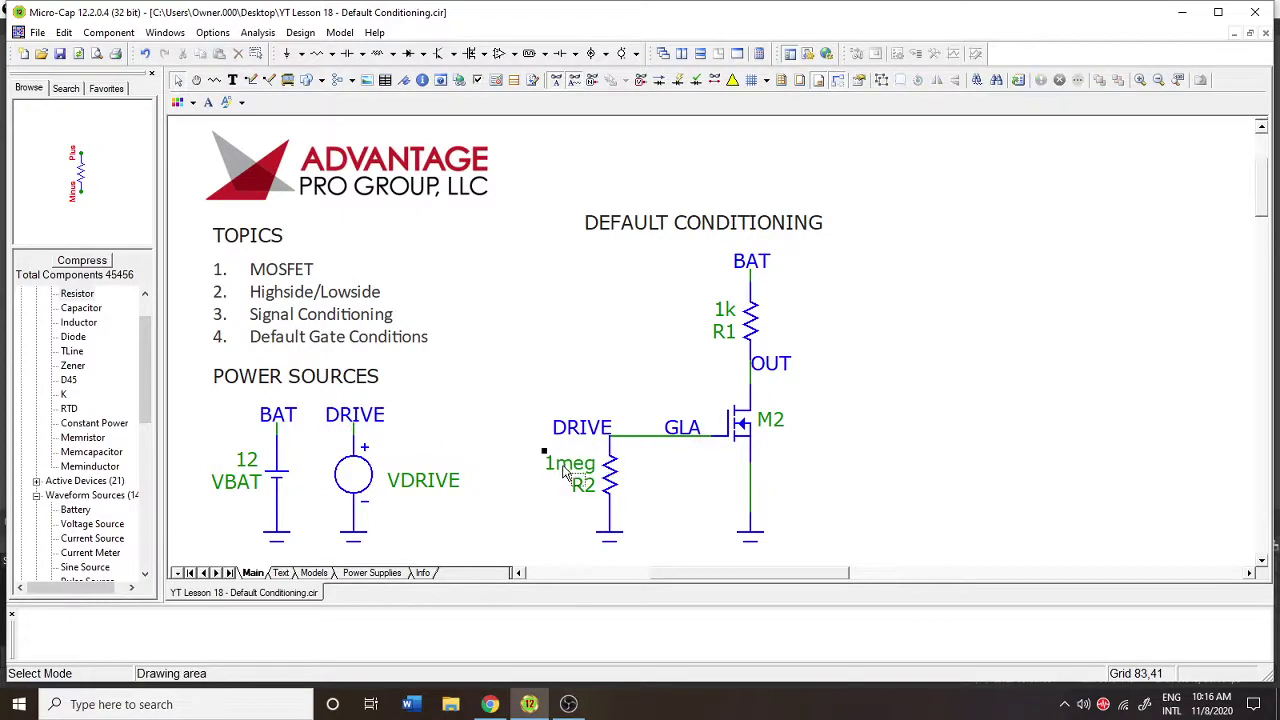
pyautogui.click(643, 490)
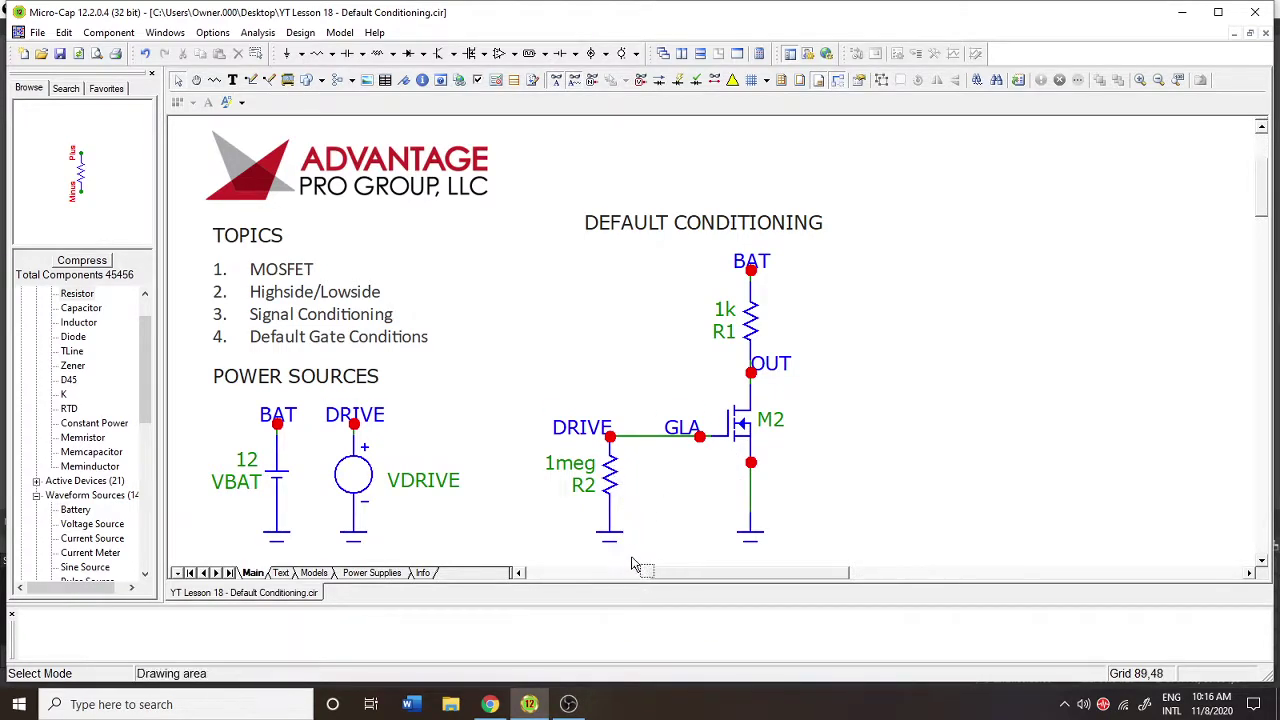
pyautogui.click(752, 325)
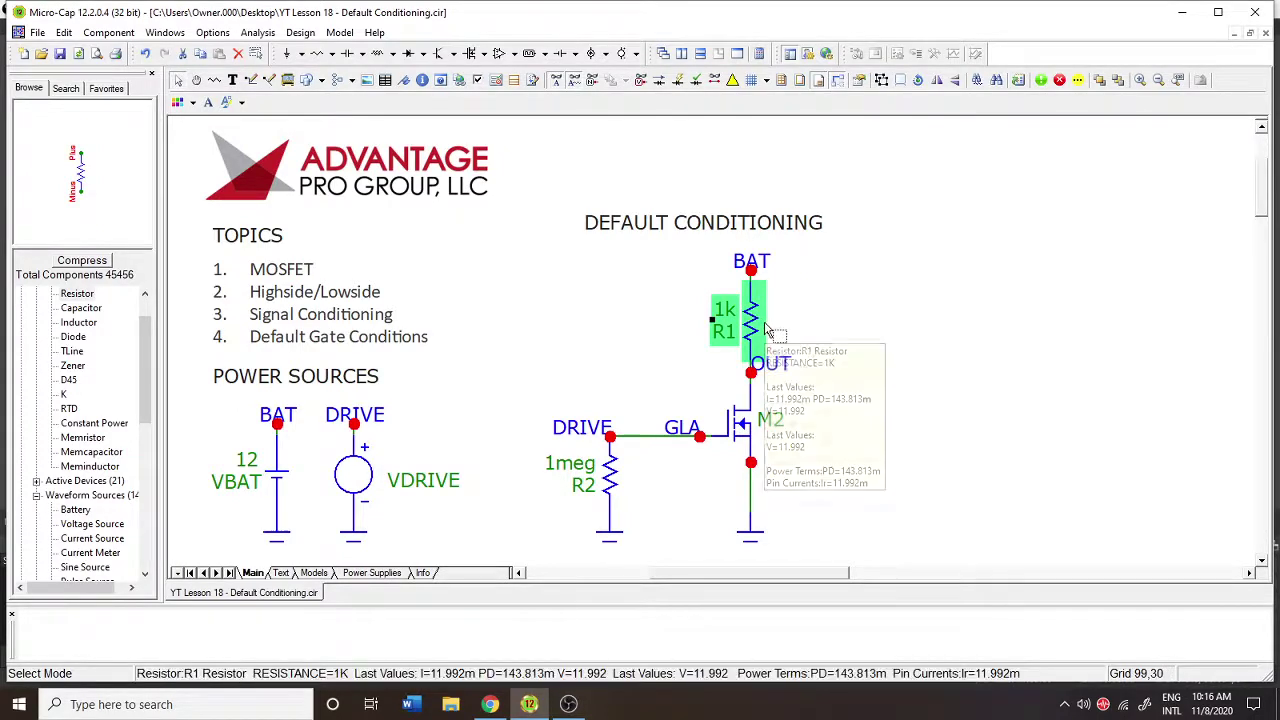
pyautogui.moveTo(762, 330)
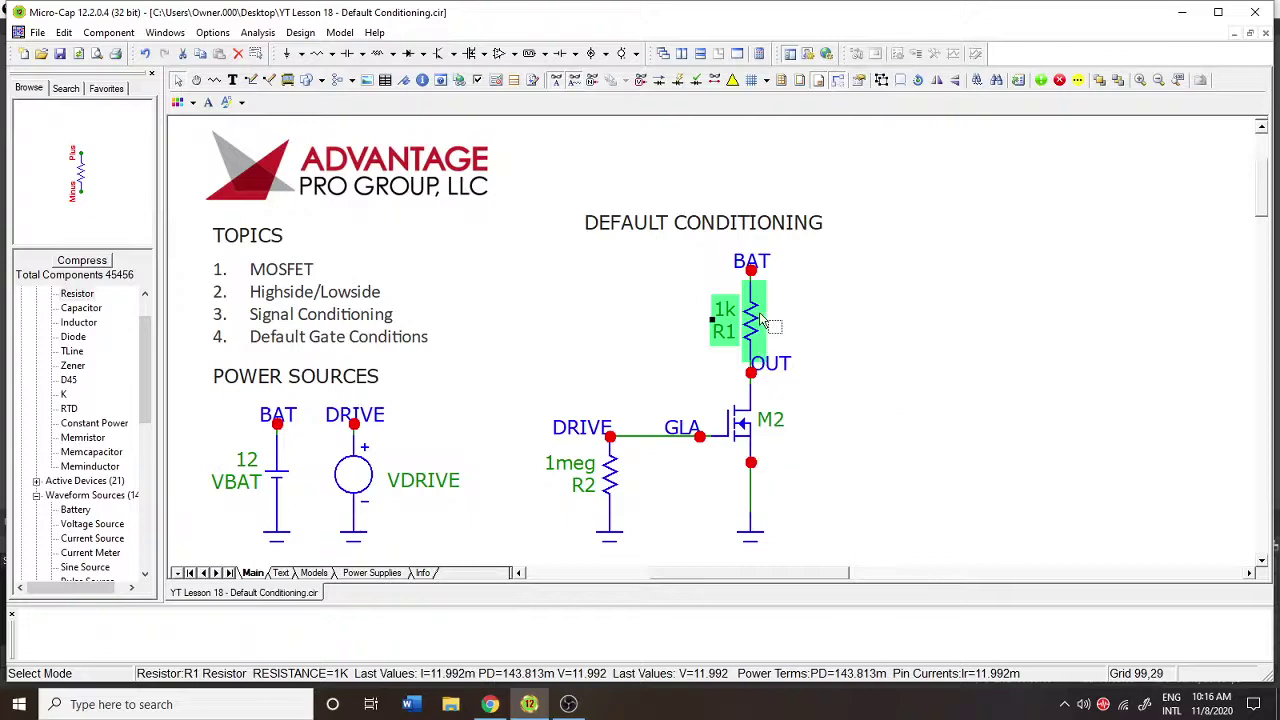